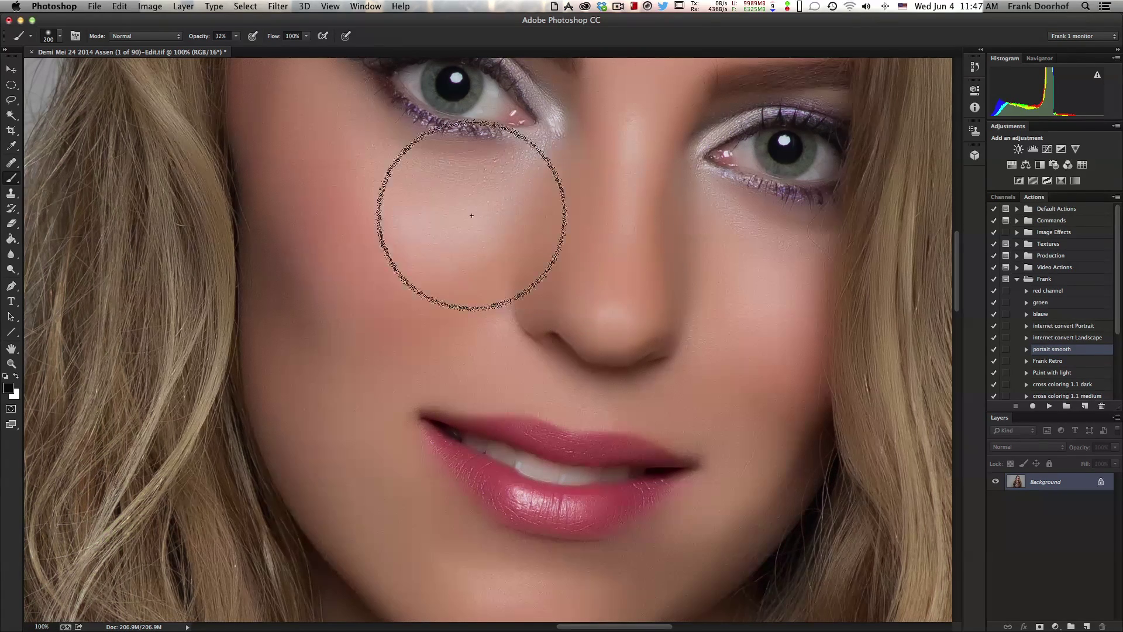
Create a new Soft Light layer filled with 50% gray, and compare the portrait with the layer hidden and shown.
left_click(182, 8)
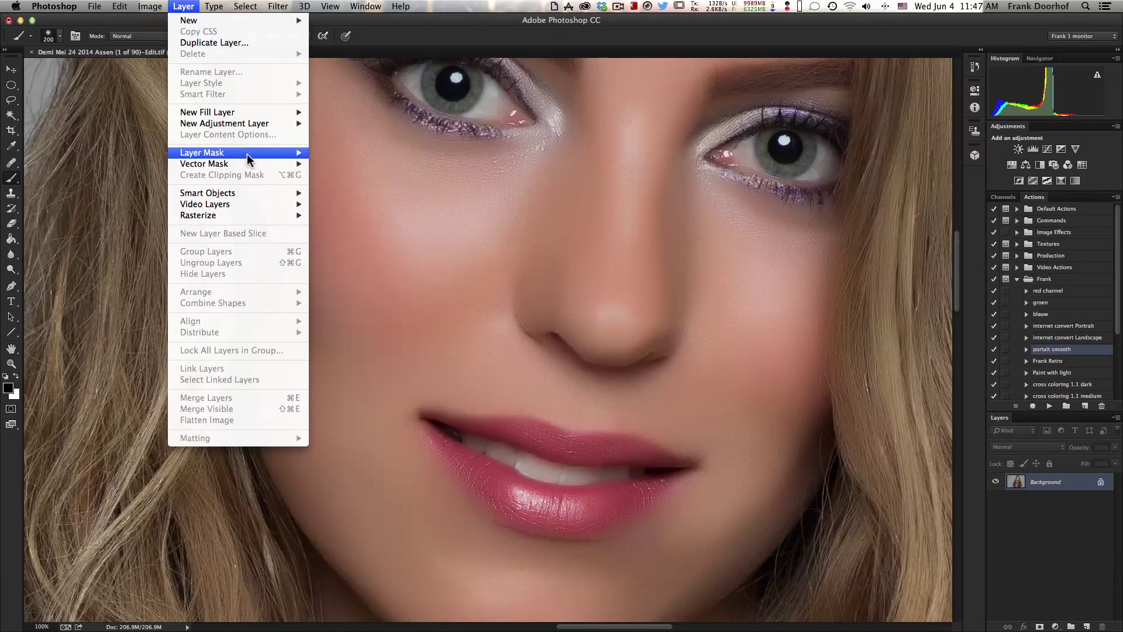
mouse_move(251, 151)
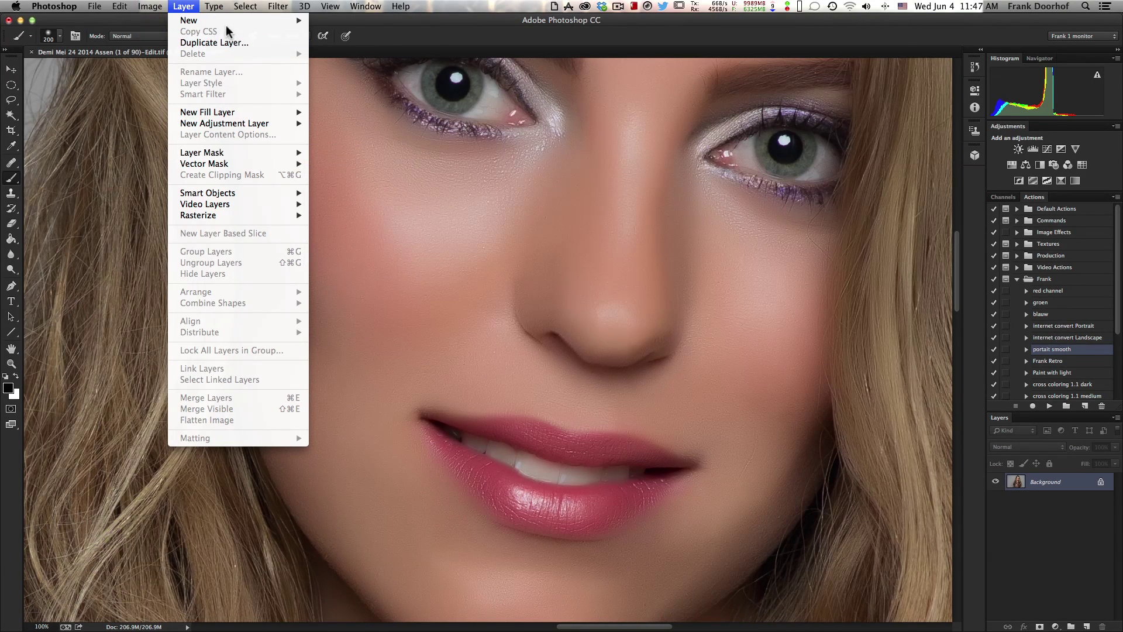
mouse_move(258, 20)
left_click(335, 24)
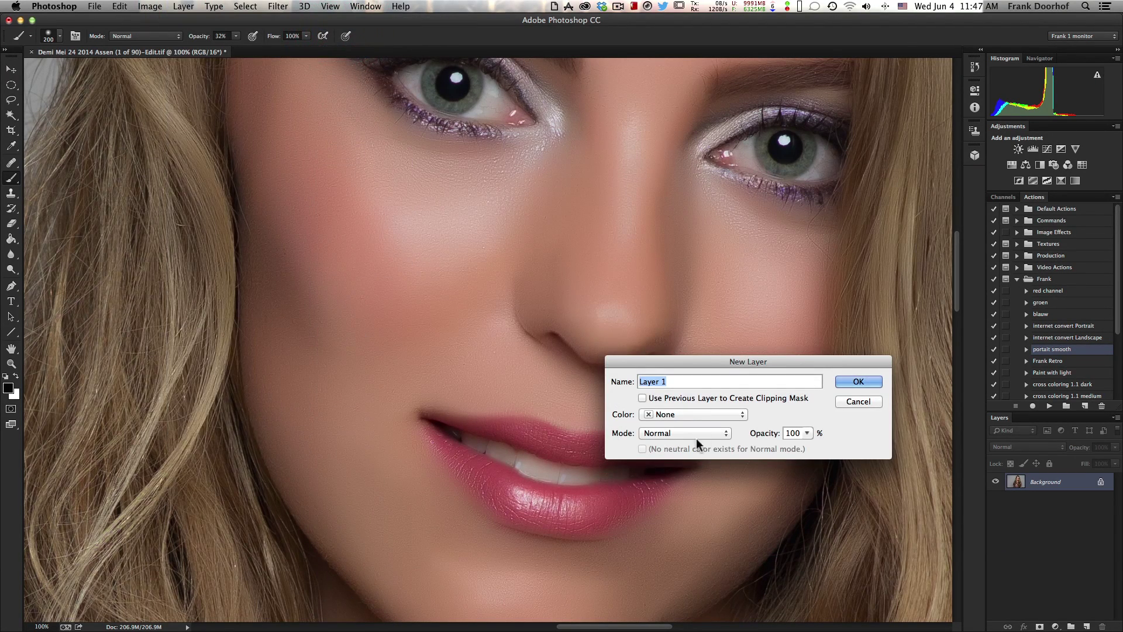
left_click(727, 433)
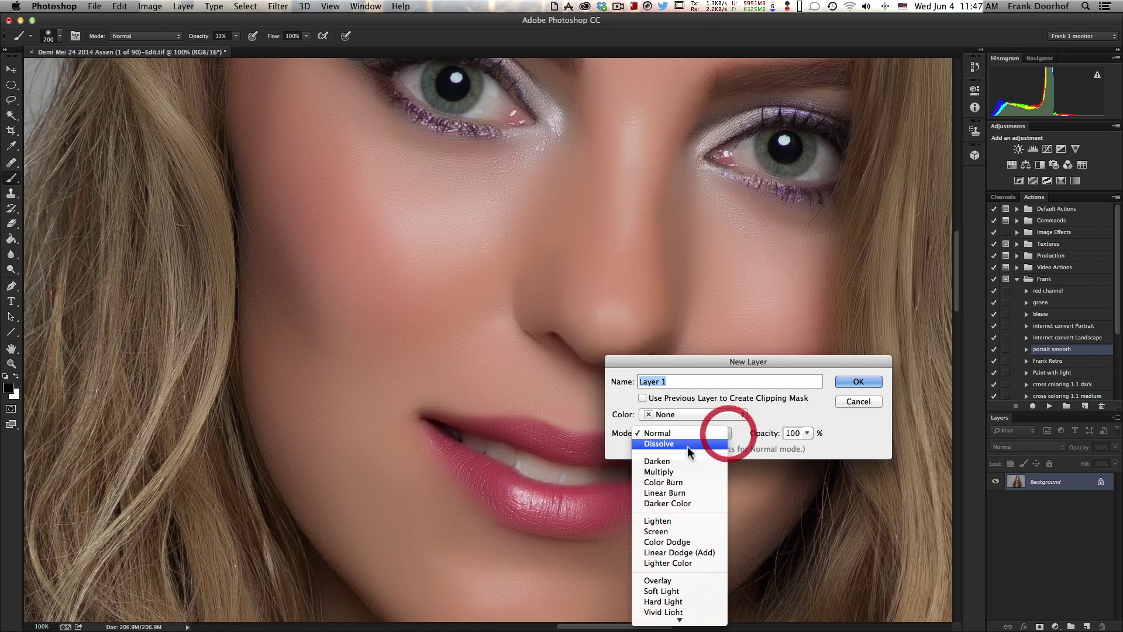
left_click(667, 592)
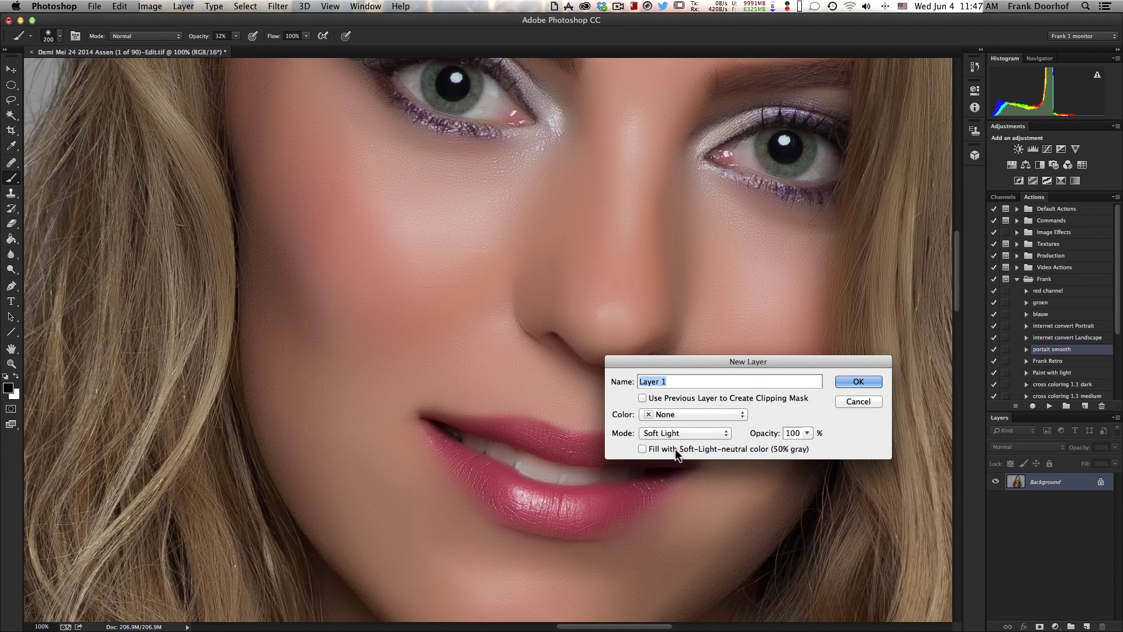
left_click(642, 449)
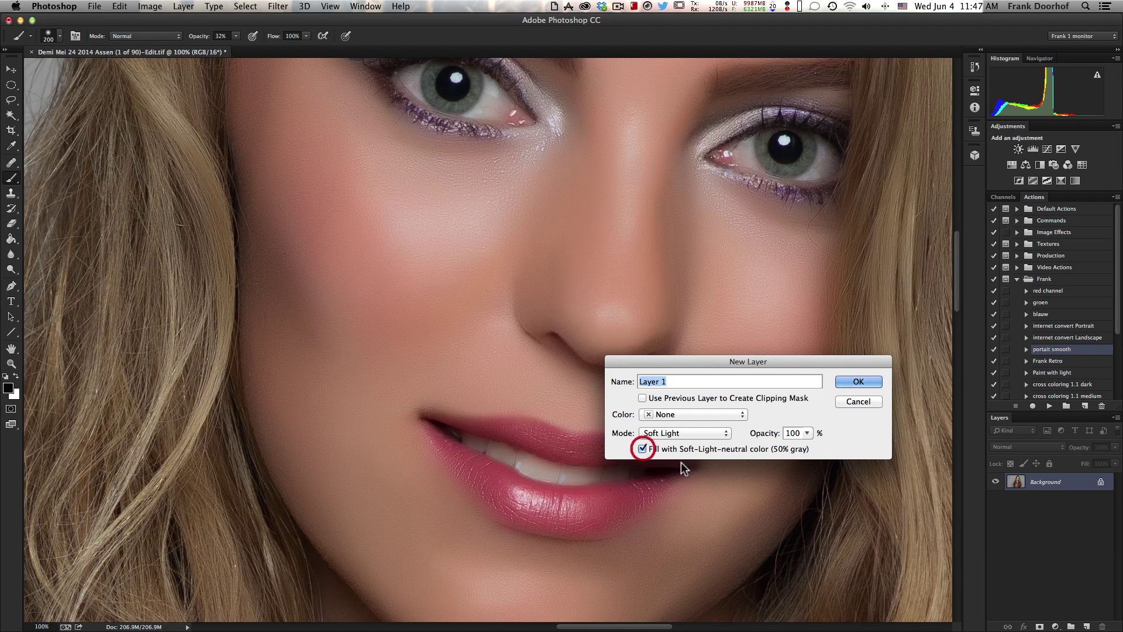
left_click(859, 381)
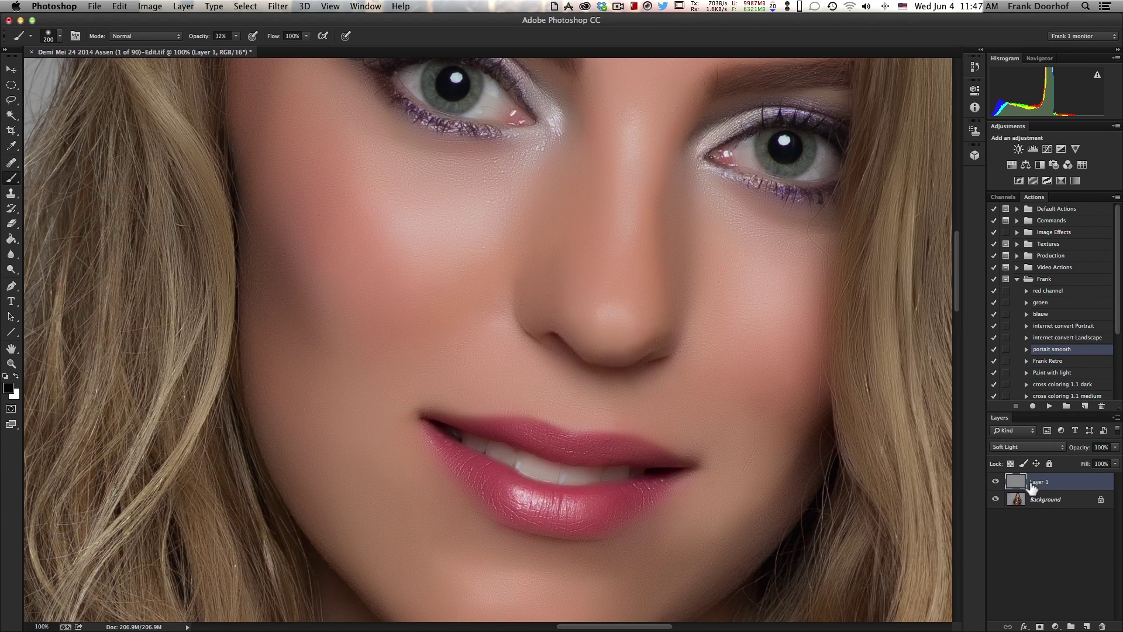
left_click(995, 482)
left_click(995, 482)
left_click(996, 482)
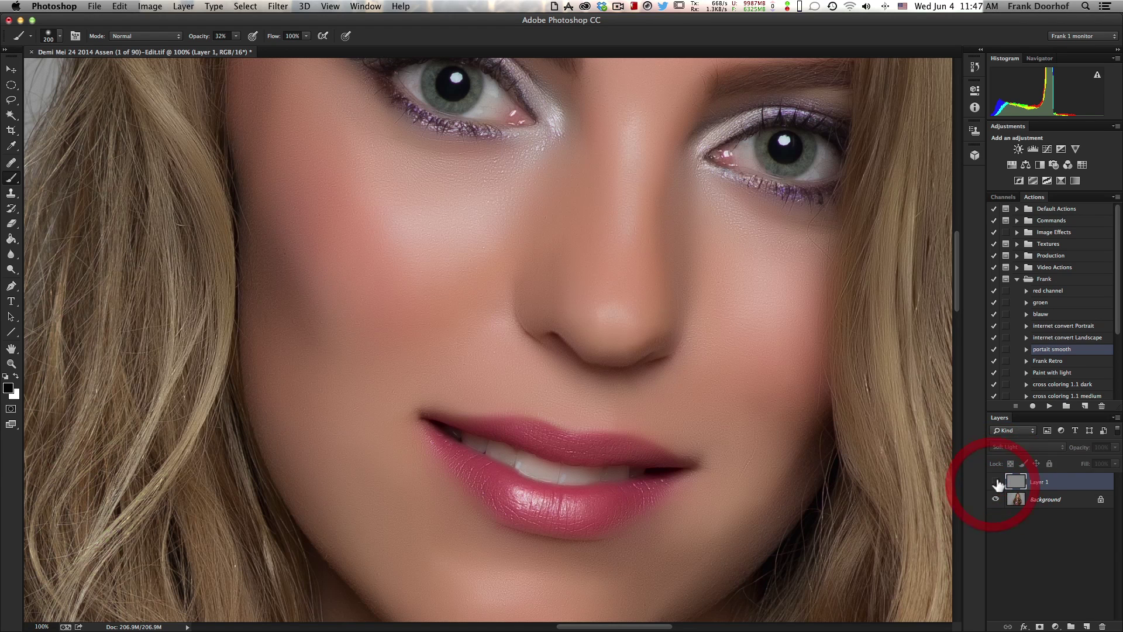
left_click(996, 482)
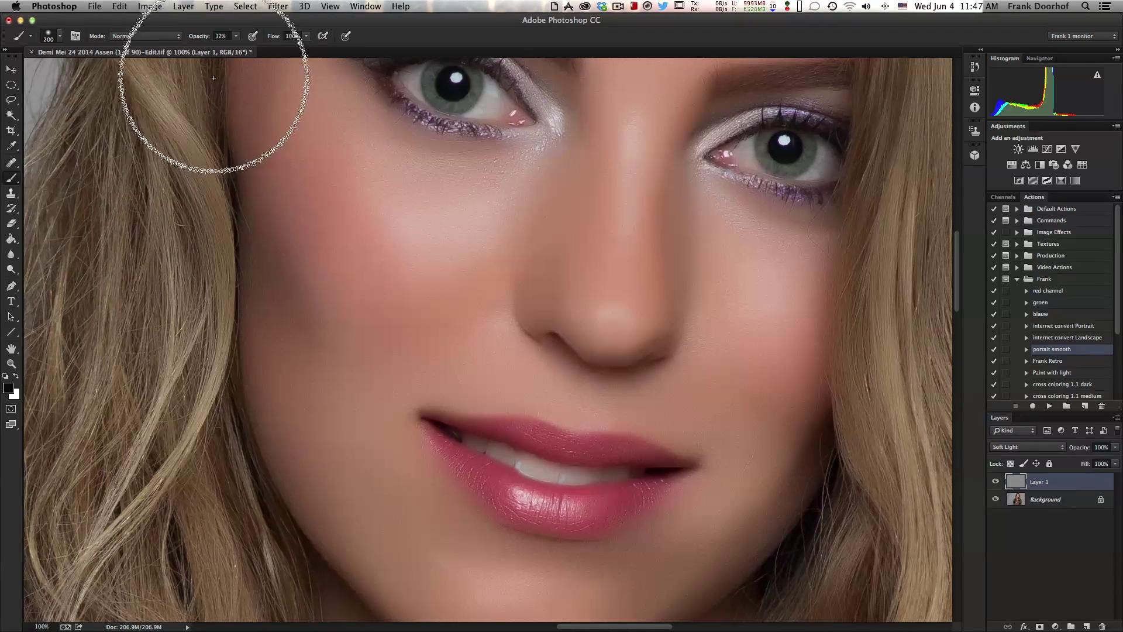
Add monochromatic Gaussian noise to the gray layer and compare the skin with the noise hidden and shown.
left_click(277, 7)
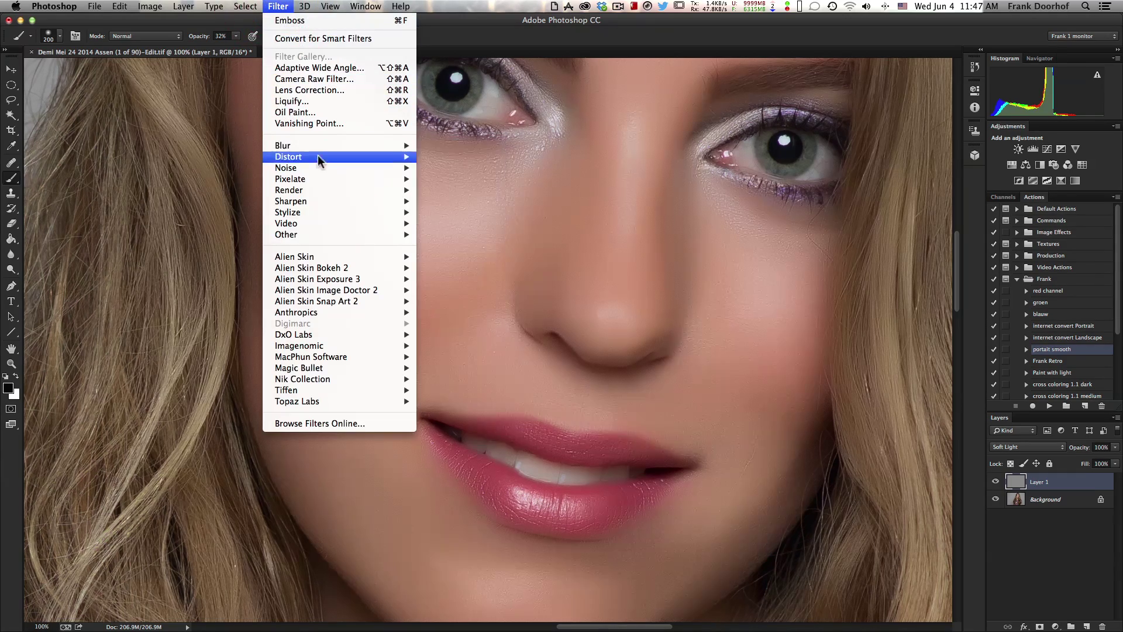
mouse_move(333, 168)
left_click(452, 167)
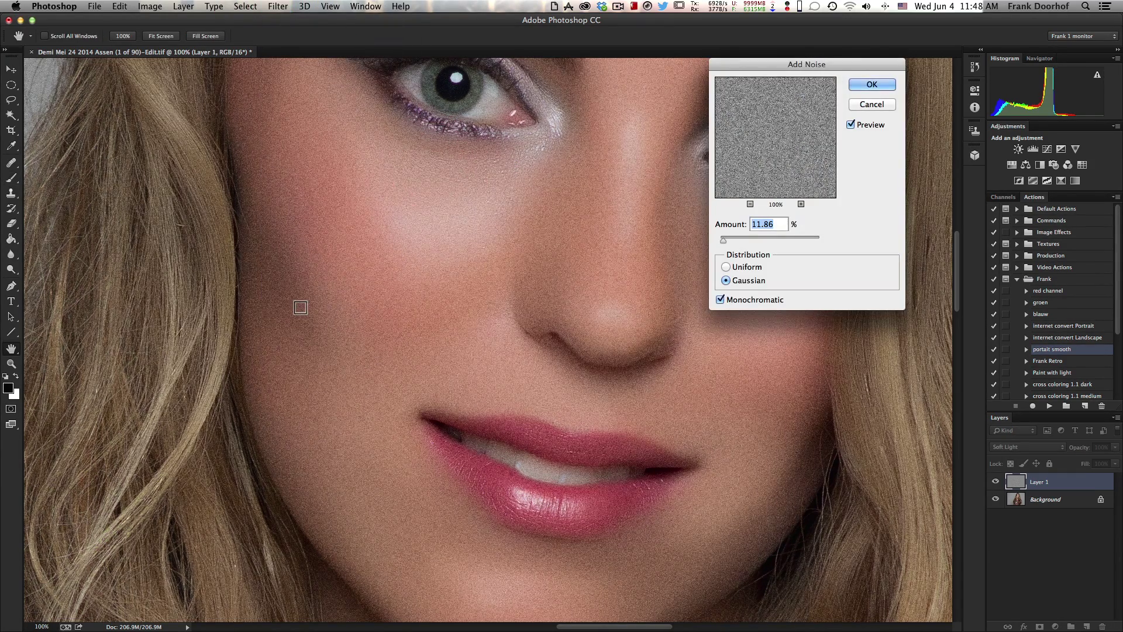
left_click(723, 241)
left_click_drag(723, 239, 723, 245)
left_click(871, 87)
key("b")
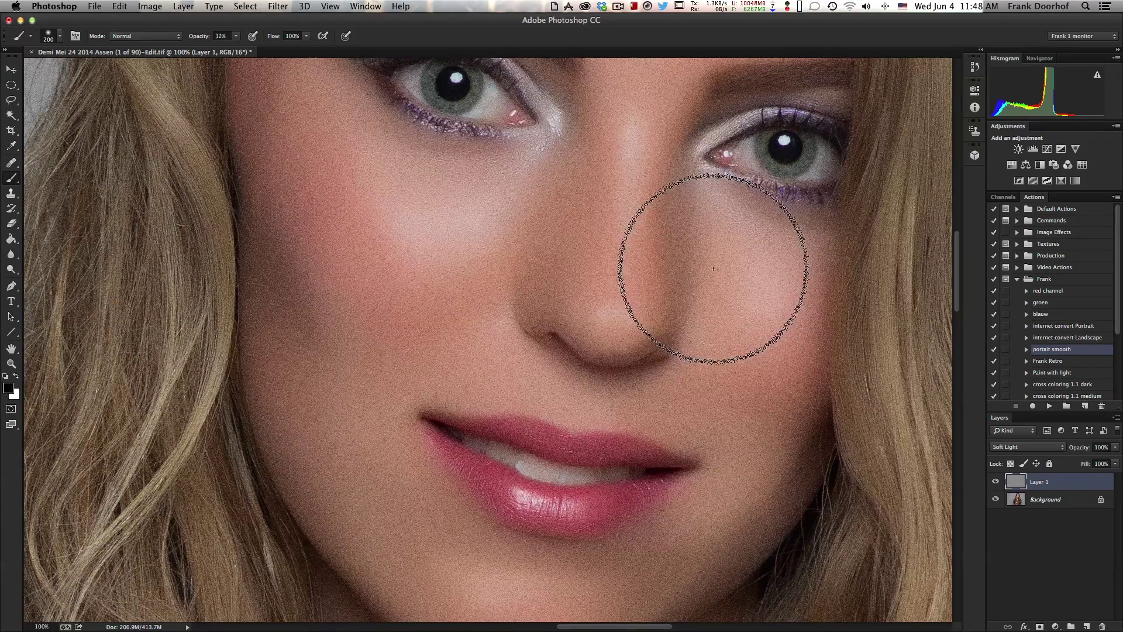
left_click(996, 482)
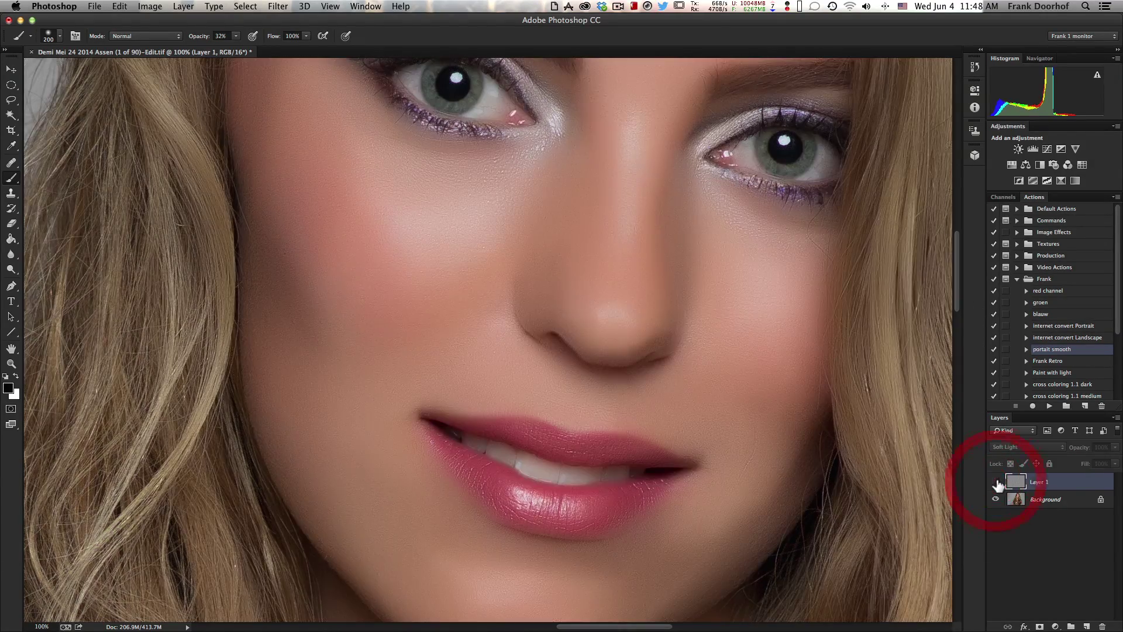
left_click(995, 482)
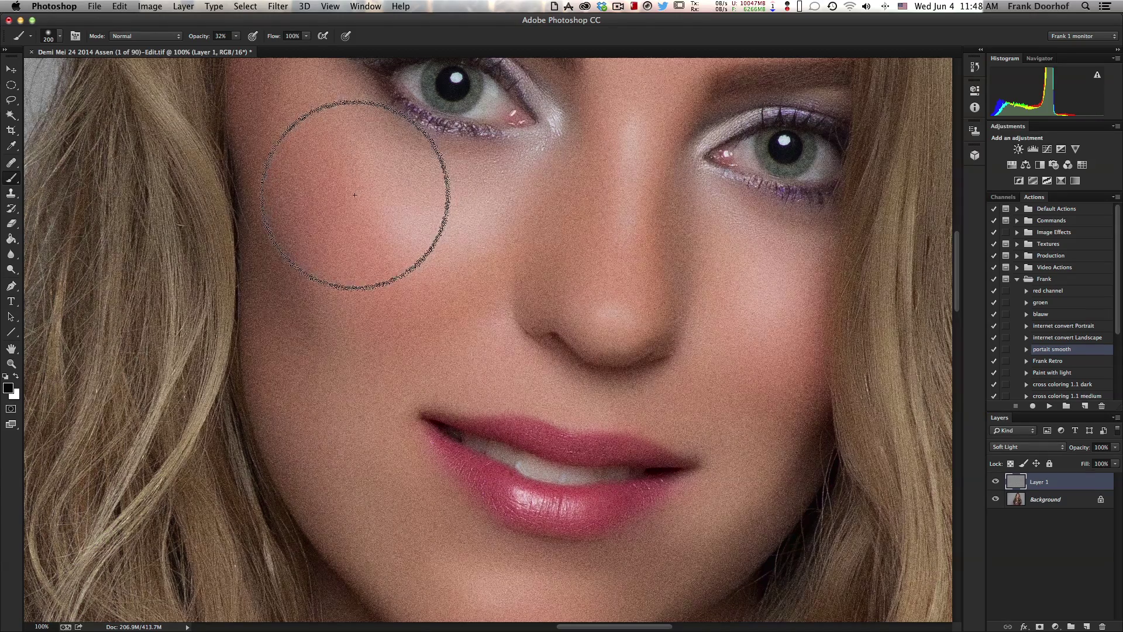
Soften the noise layer with a 0.9-pixel Gaussian Blur and compare the skin with the layer hidden and shown.
left_click(278, 7)
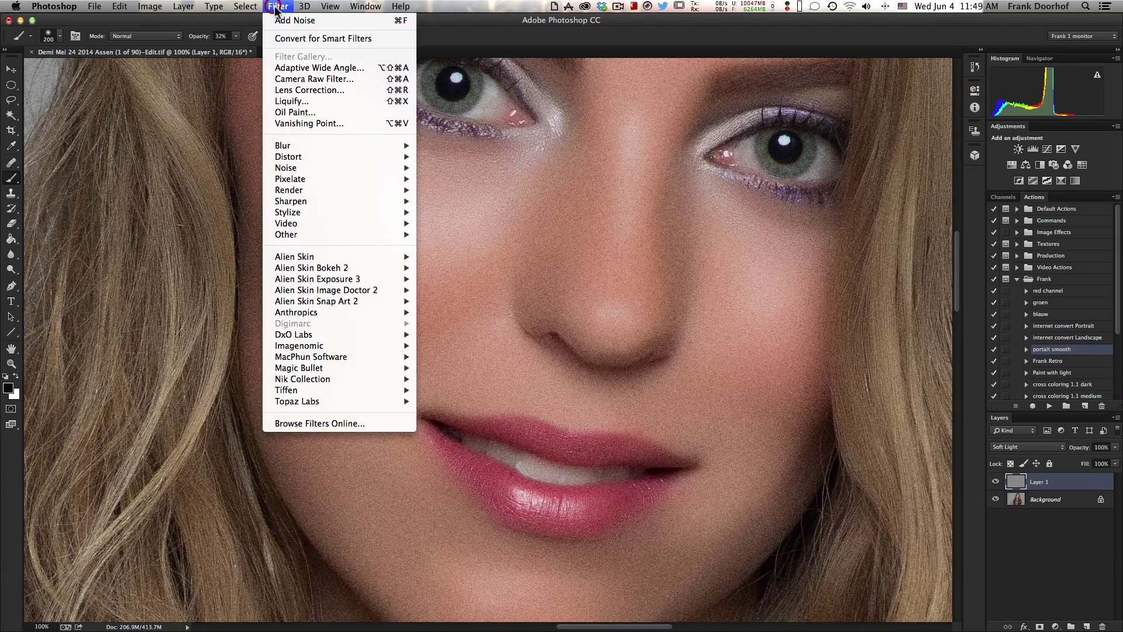
mouse_move(337, 145)
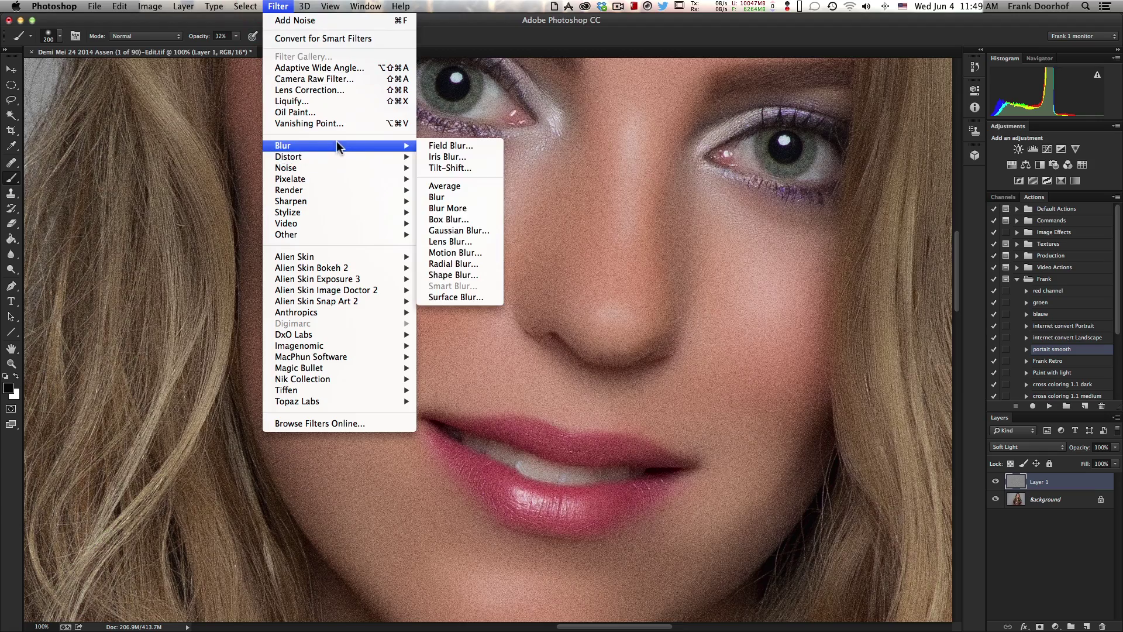
left_click(453, 231)
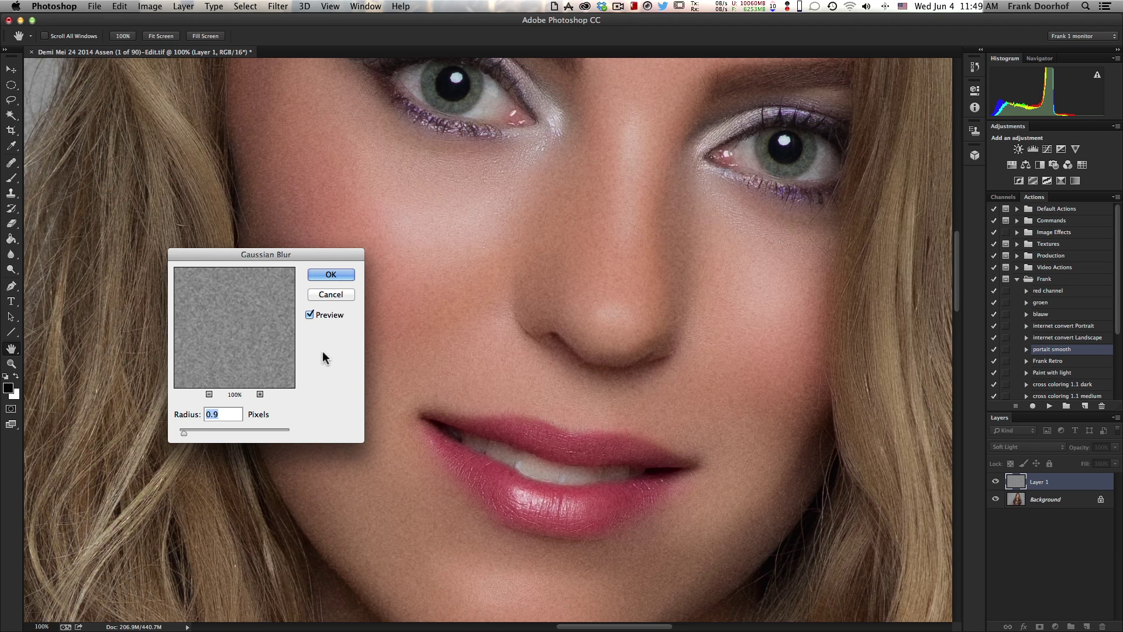
left_click(331, 275)
key("b")
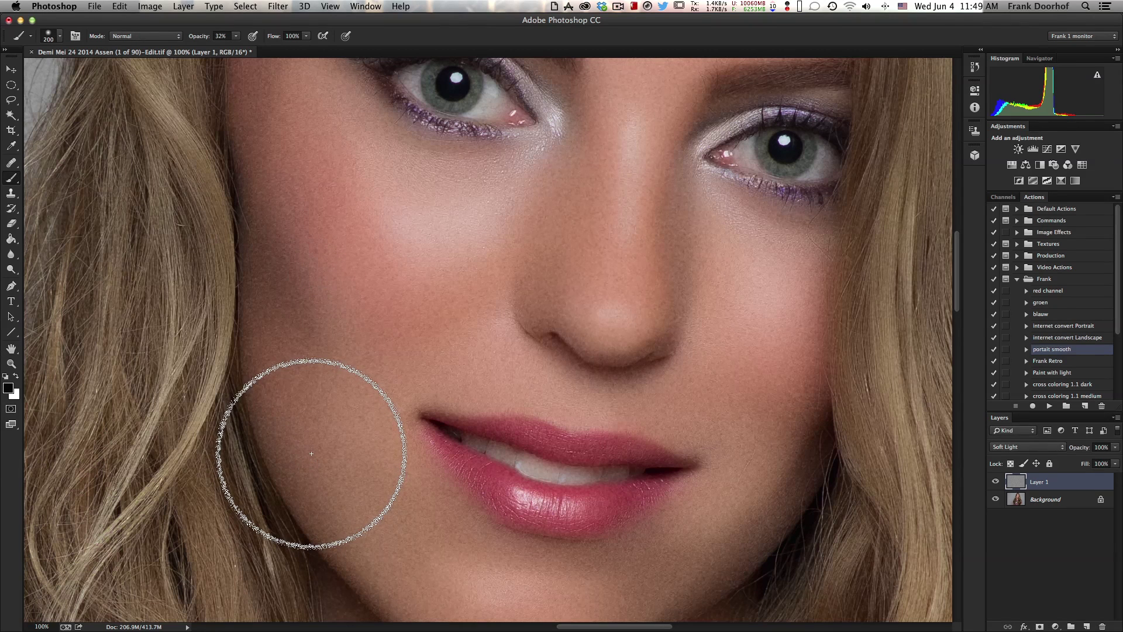
left_click(996, 482)
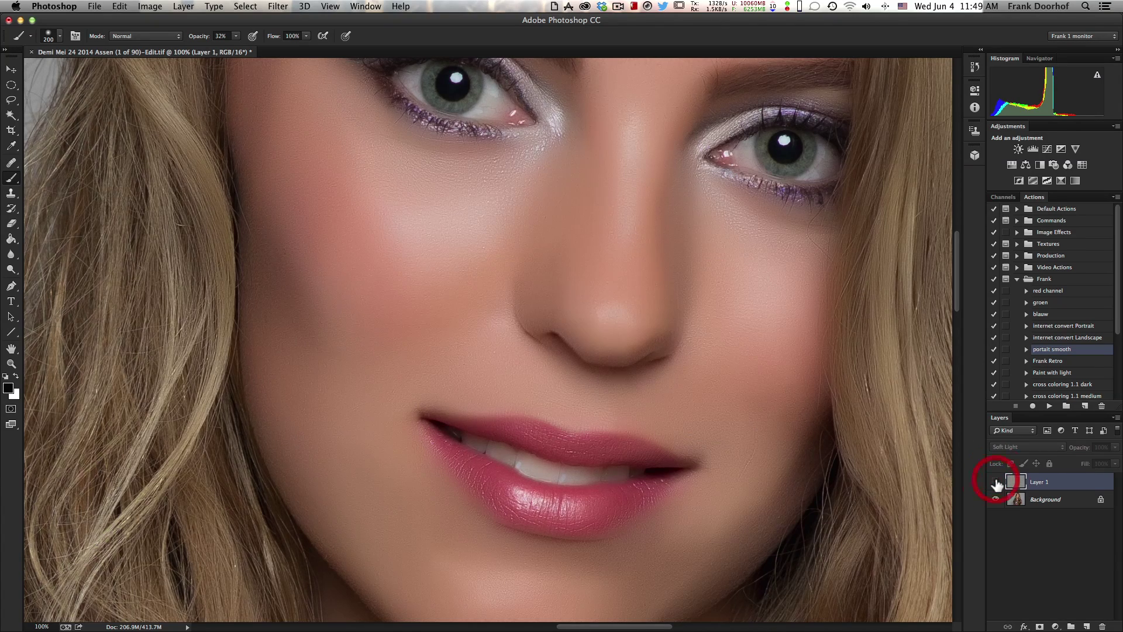
left_click(996, 482)
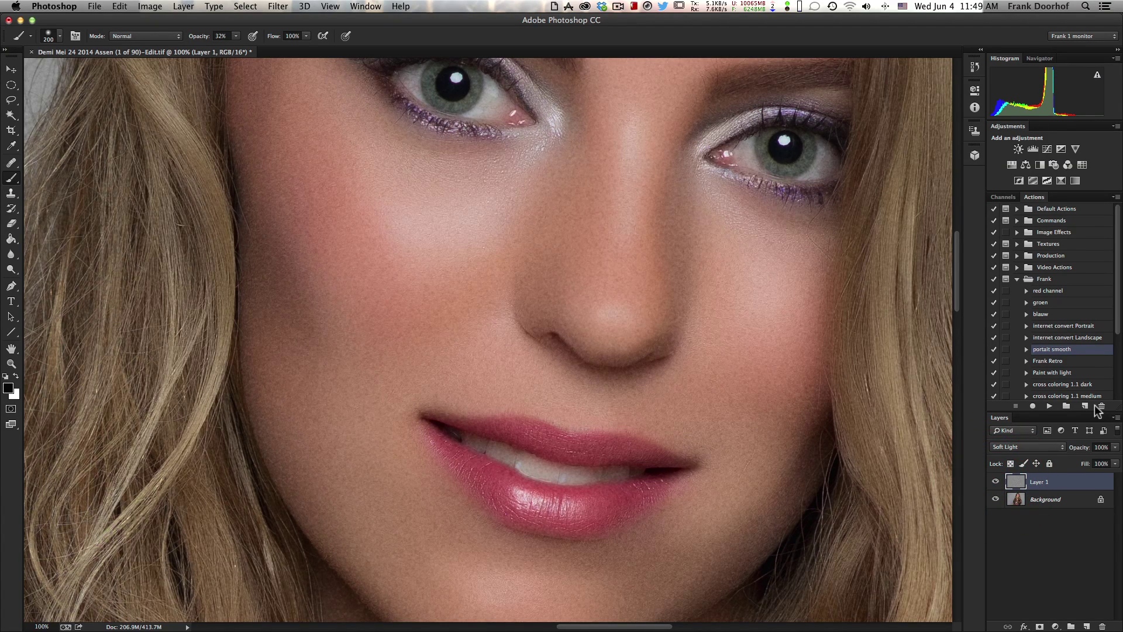
Emboss the noise layer at an angle of -32°, height 2 pixels and amount 163%, and compare the skin with and without it.
left_click(277, 7)
mouse_move(333, 213)
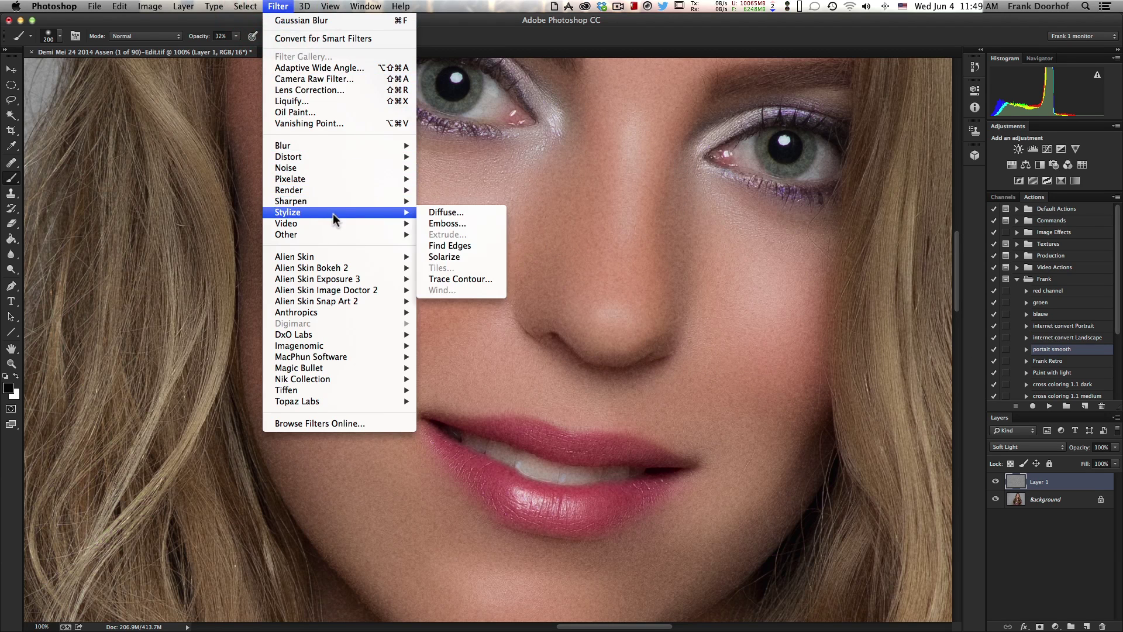
left_click(444, 223)
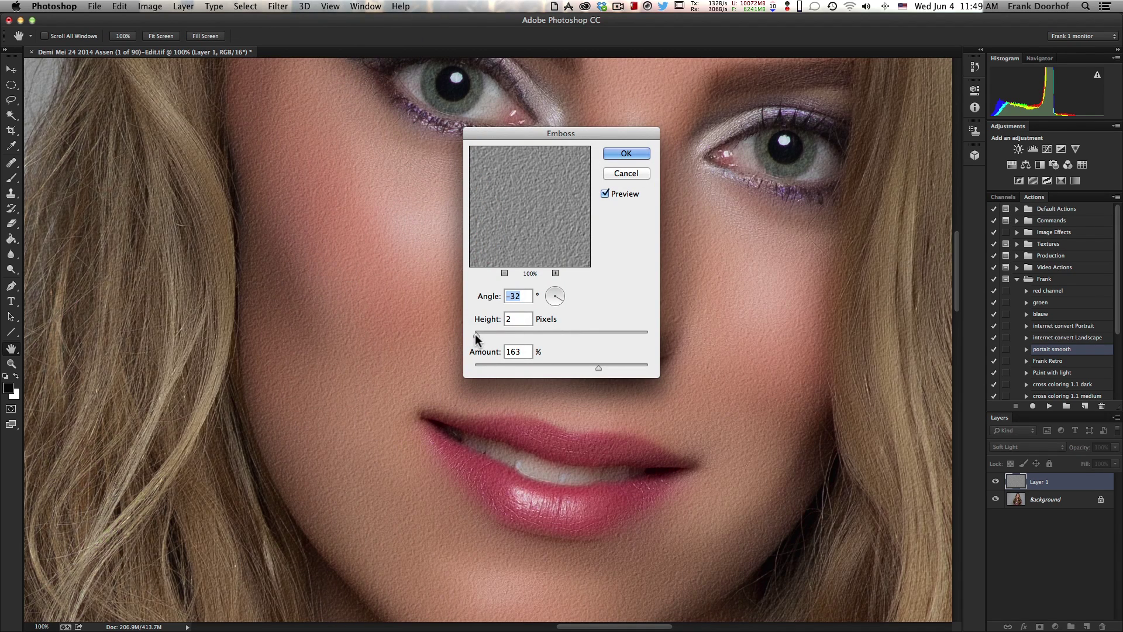
left_click_drag(476, 335, 477, 335)
left_click(629, 154)
key("b")
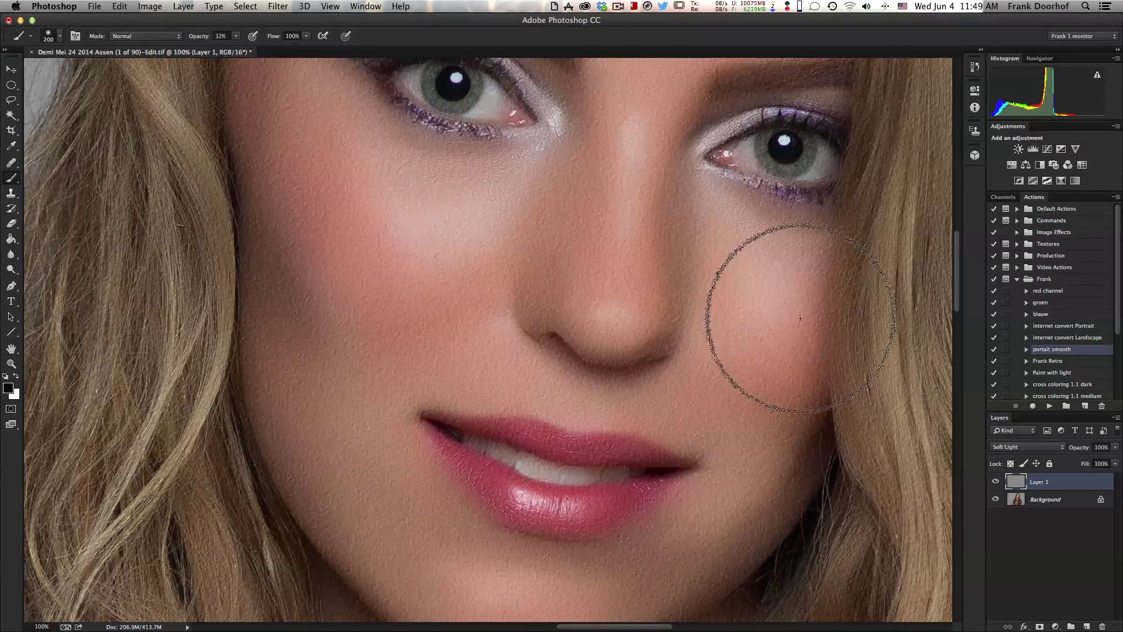
left_click(996, 482)
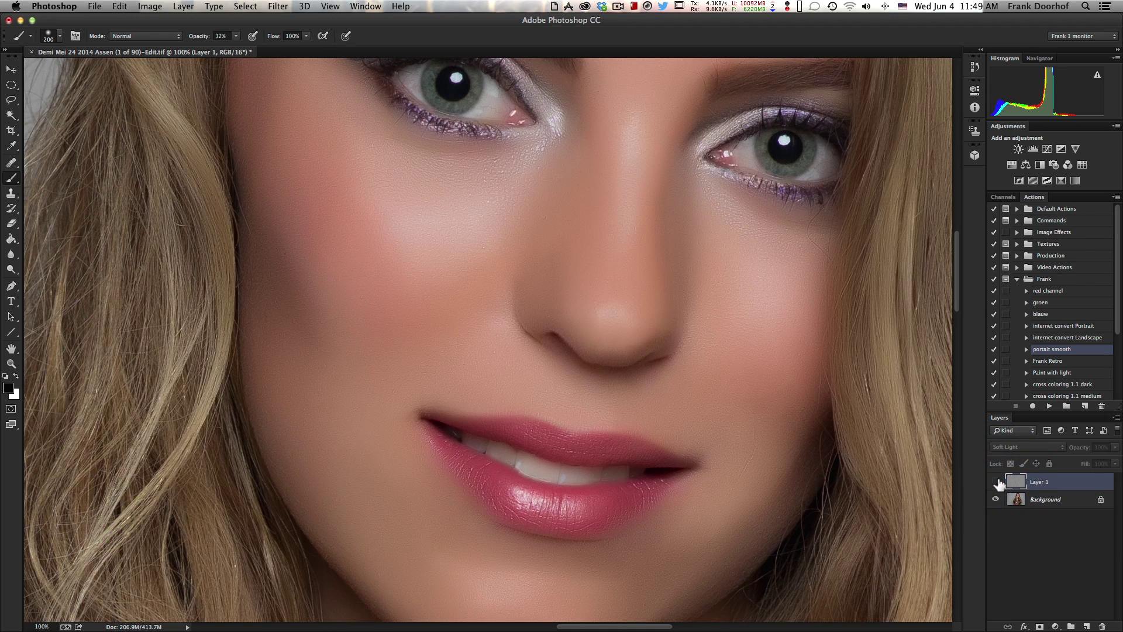
left_click(996, 481)
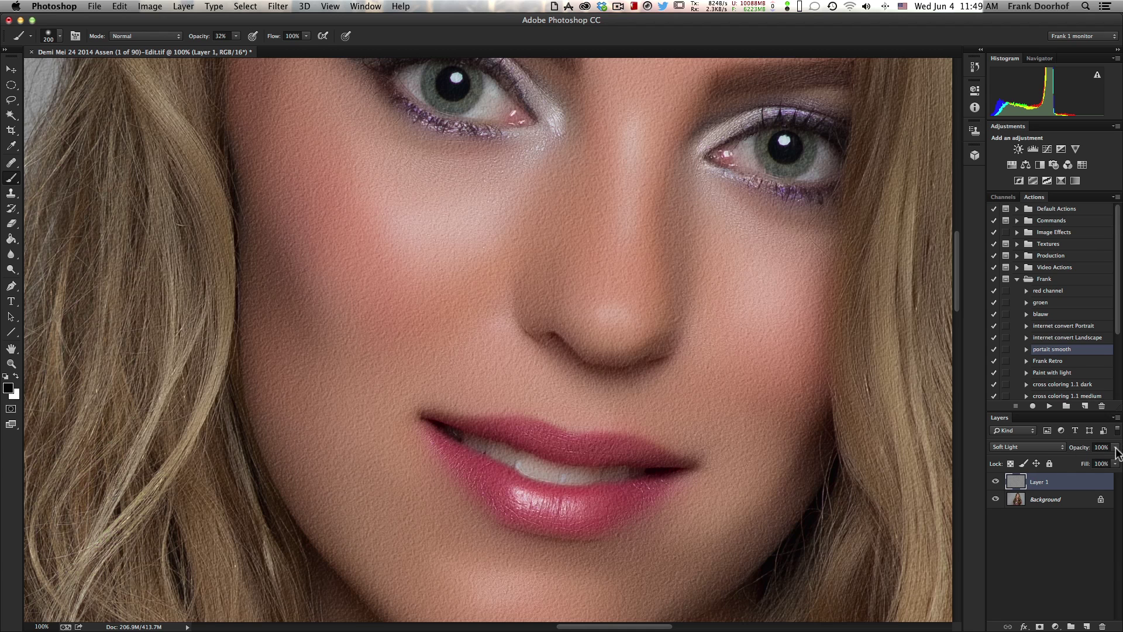
Lower the texture layer's opacity to 57% and add a layer mask that hides all of it.
left_click_drag(1116, 448, 1115, 463)
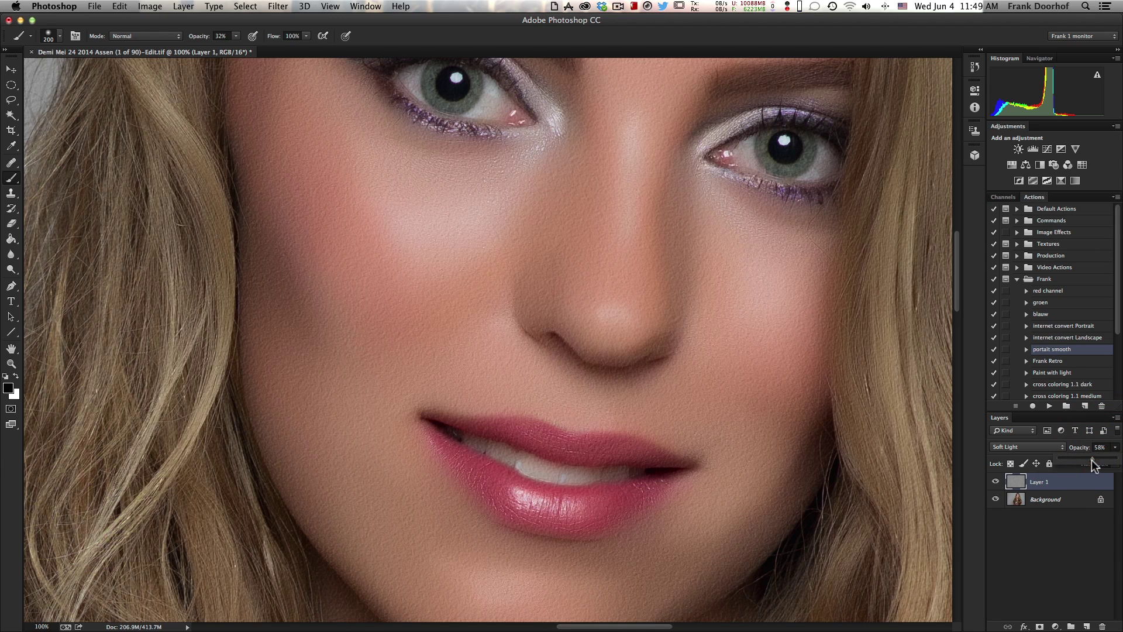
left_click_drag(1090, 460, 1092, 460)
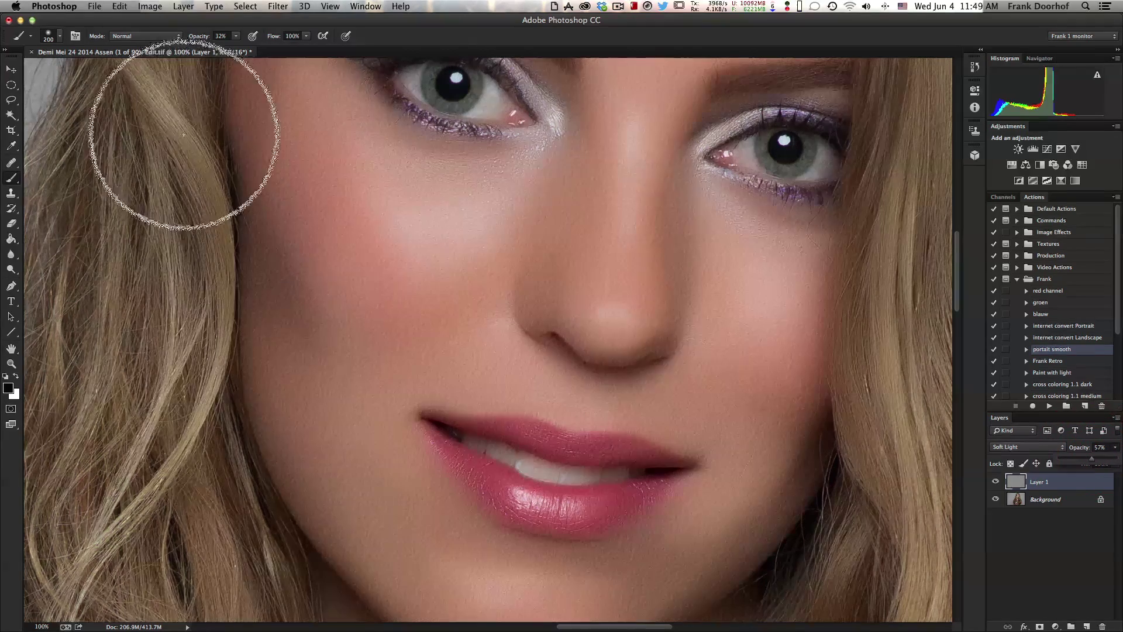
left_click(186, 7)
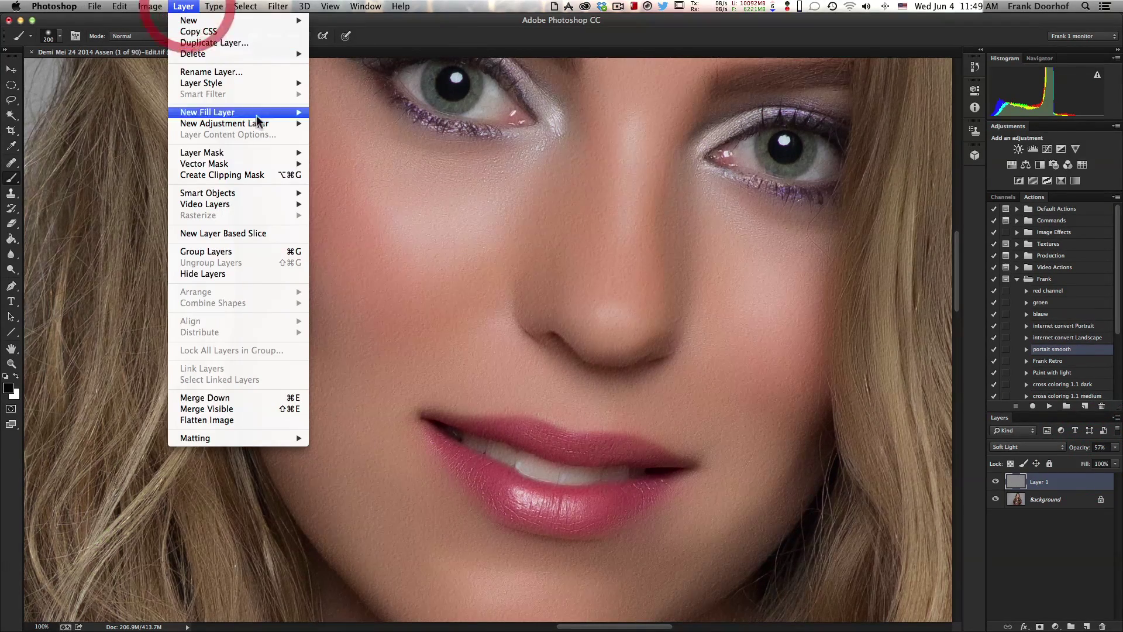
mouse_move(266, 153)
left_click(337, 163)
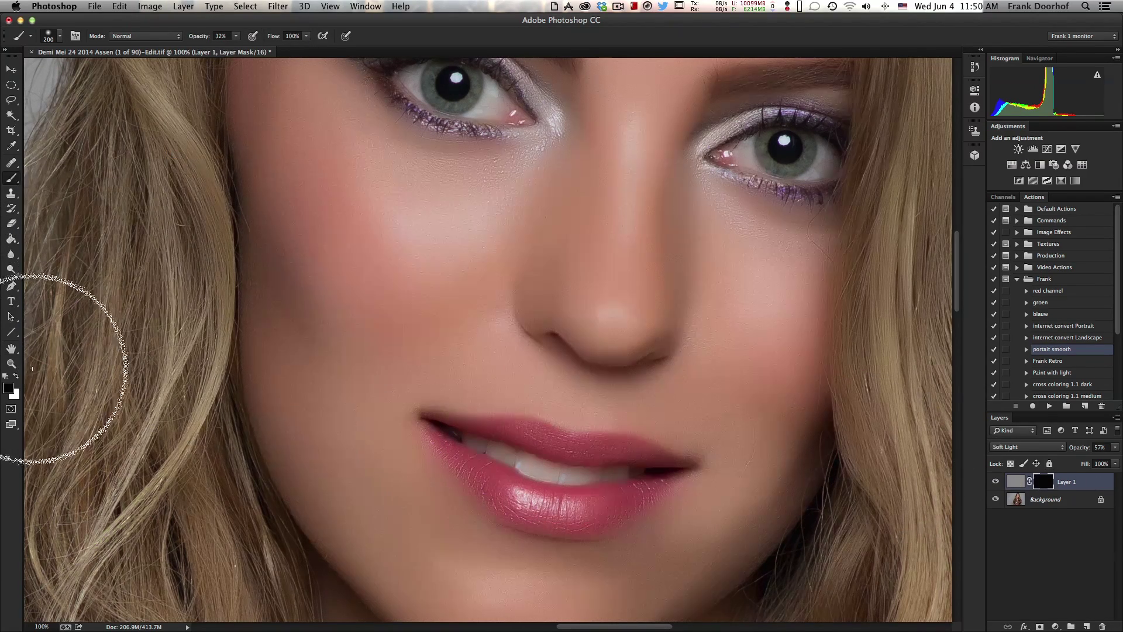
Paint white on the layer mask over the cheek and nose, raising the brush opacity to 100%, to reveal the skin texture.
left_click(16, 376)
mouse_move(293, 271)
left_mouse_down()
mouse_move(386, 212)
mouse_move(341, 130)
mouse_move(433, 225)
mouse_move(512, 200)
left_mouse_up()
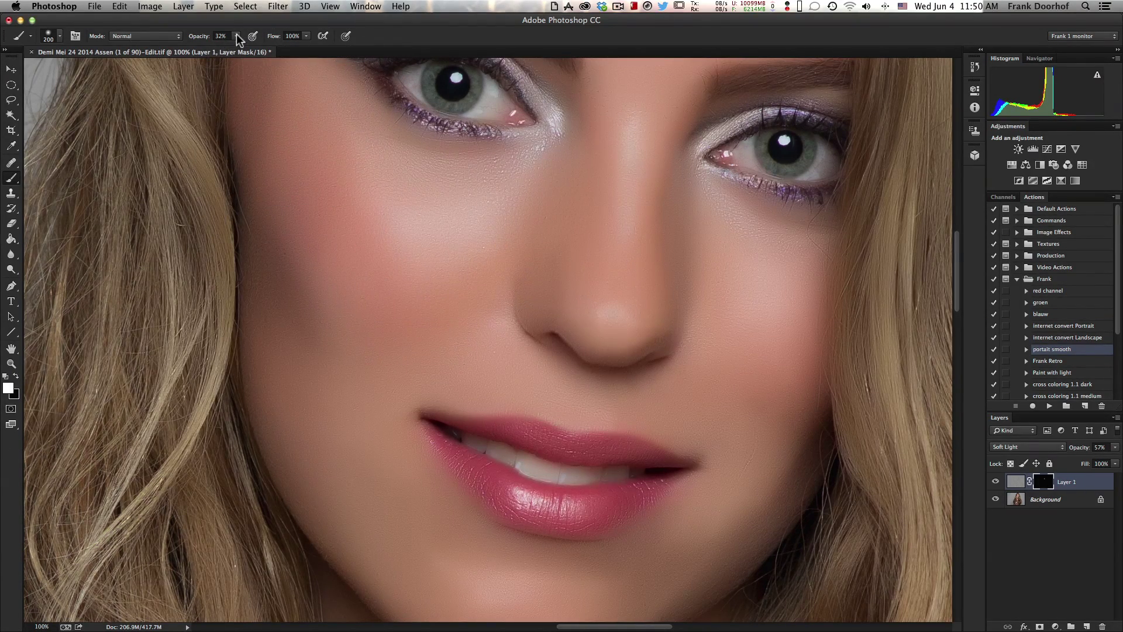
key("0")
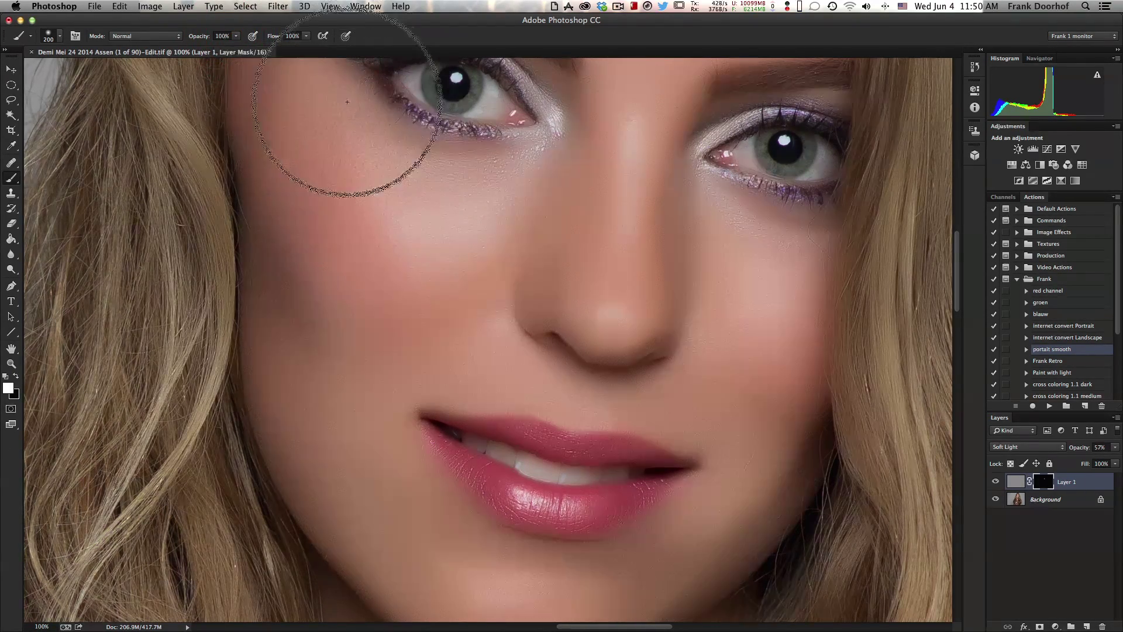
mouse_move(347, 102)
left_mouse_down()
mouse_move(276, 90)
mouse_move(302, 430)
mouse_move(395, 291)
mouse_move(476, 332)
mouse_move(601, 191)
mouse_move(668, 48)
mouse_move(630, 278)
mouse_move(666, 282)
mouse_move(716, 235)
mouse_move(752, 275)
mouse_move(778, 358)
mouse_move(767, 417)
mouse_move(596, 412)
mouse_move(515, 384)
mouse_move(372, 362)
mouse_move(433, 555)
mouse_move(573, 590)
mouse_move(689, 564)
mouse_move(763, 395)
mouse_move(747, 336)
mouse_move(555, 196)
mouse_move(670, 321)
left_mouse_up()
Paint white on the mask across the forehead, the skin around the eyes, the cheeks and the lower face to reveal the texture.
key("space")
left_click_drag(614, 316, 591, 386)
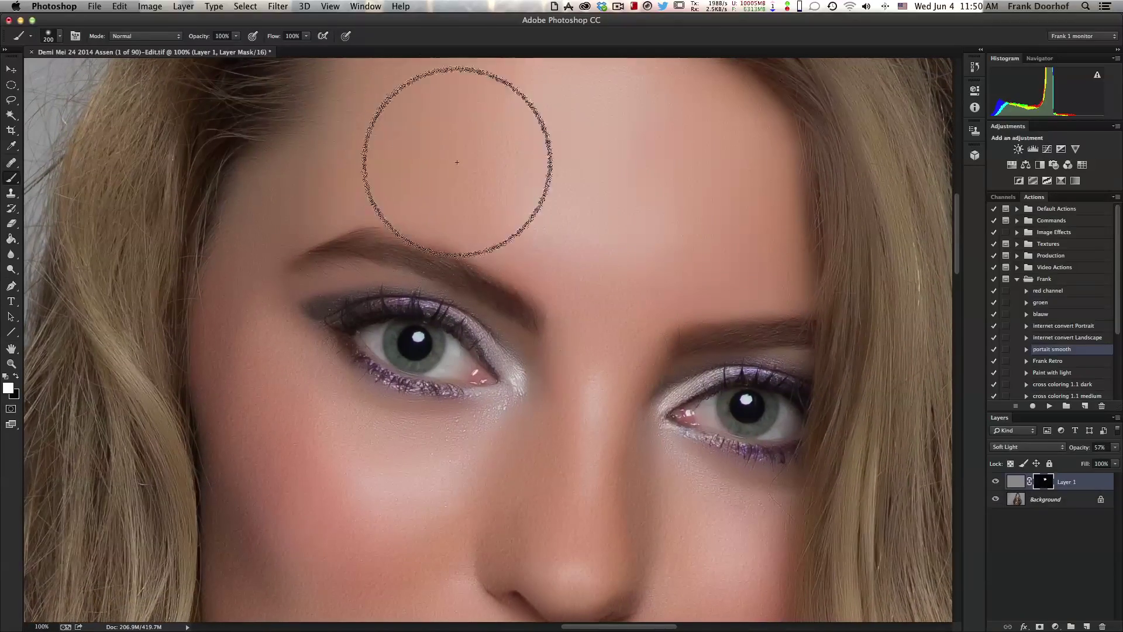
mouse_move(457, 162)
left_mouse_down()
mouse_move(365, 102)
mouse_move(454, 68)
mouse_move(664, 86)
mouse_move(757, 178)
mouse_move(692, 283)
mouse_move(461, 175)
mouse_move(683, 155)
mouse_move(521, 106)
mouse_move(651, 116)
mouse_move(629, 288)
mouse_move(675, 213)
left_mouse_up()
key("space")
left_click_drag(592, 271, 664, 146)
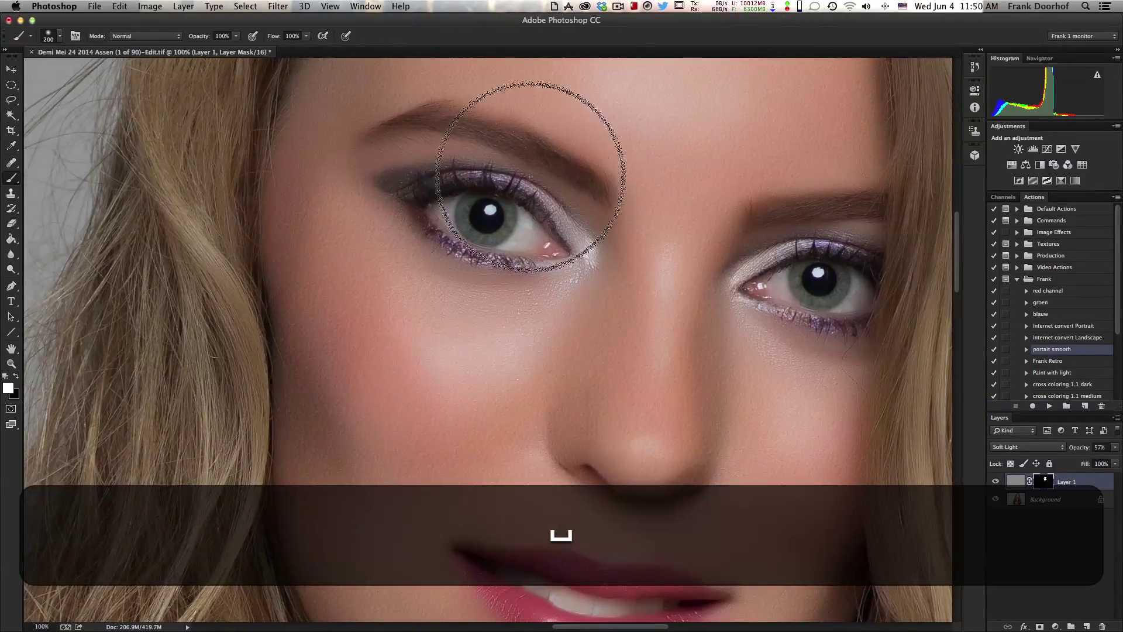
mouse_move(277, 178)
left_mouse_down()
mouse_move(339, 318)
mouse_move(470, 431)
mouse_move(653, 272)
mouse_move(655, 401)
mouse_move(798, 367)
mouse_move(782, 388)
left_mouse_up()
key("space")
left_click_drag(520, 344, 554, 246)
mouse_move(384, 291)
left_mouse_down()
mouse_move(373, 400)
mouse_move(455, 527)
mouse_move(487, 524)
mouse_move(498, 358)
mouse_move(557, 349)
mouse_move(584, 263)
mouse_move(725, 229)
mouse_move(947, 306)
mouse_move(885, 282)
mouse_move(666, 250)
mouse_move(632, 207)
mouse_move(629, 184)
mouse_move(608, 213)
mouse_move(609, 279)
mouse_move(687, 235)
mouse_move(754, 299)
mouse_move(670, 376)
left_mouse_up()
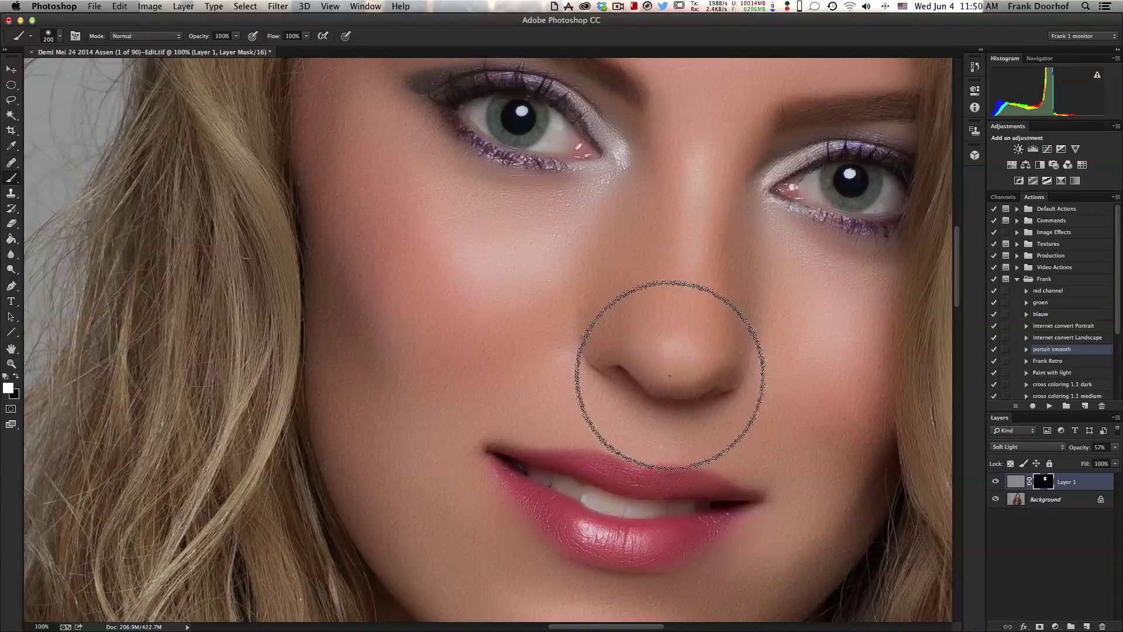
Paint black on the mask with the brush at 39% opacity beside and beneath the portrait's left-hand eye to reduce the texture.
left_click(16, 377)
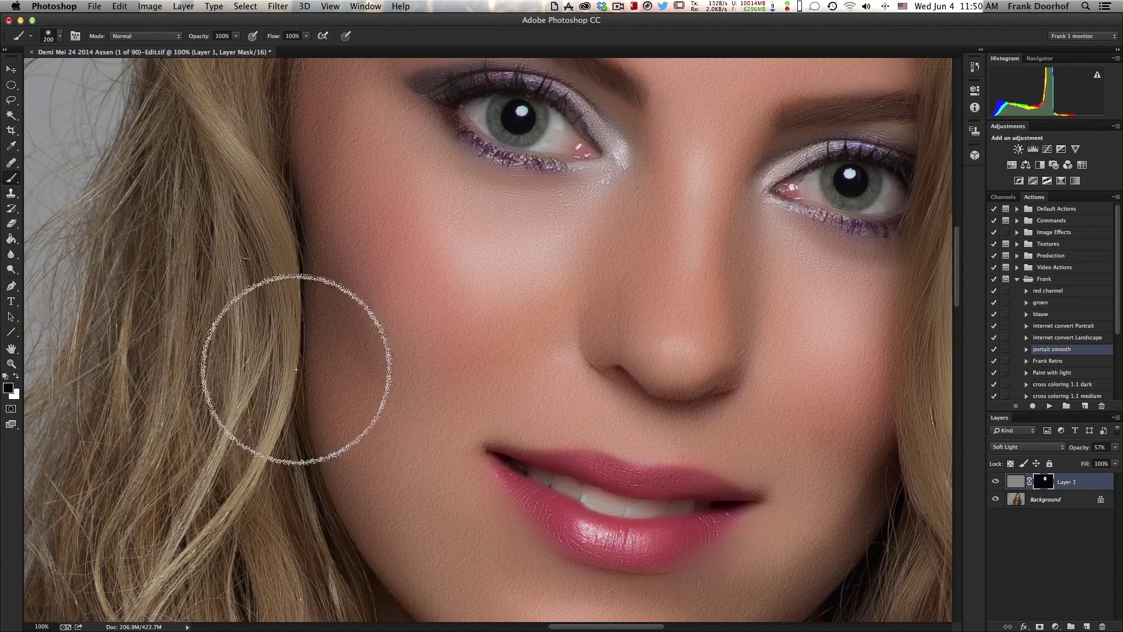
left_click(237, 36)
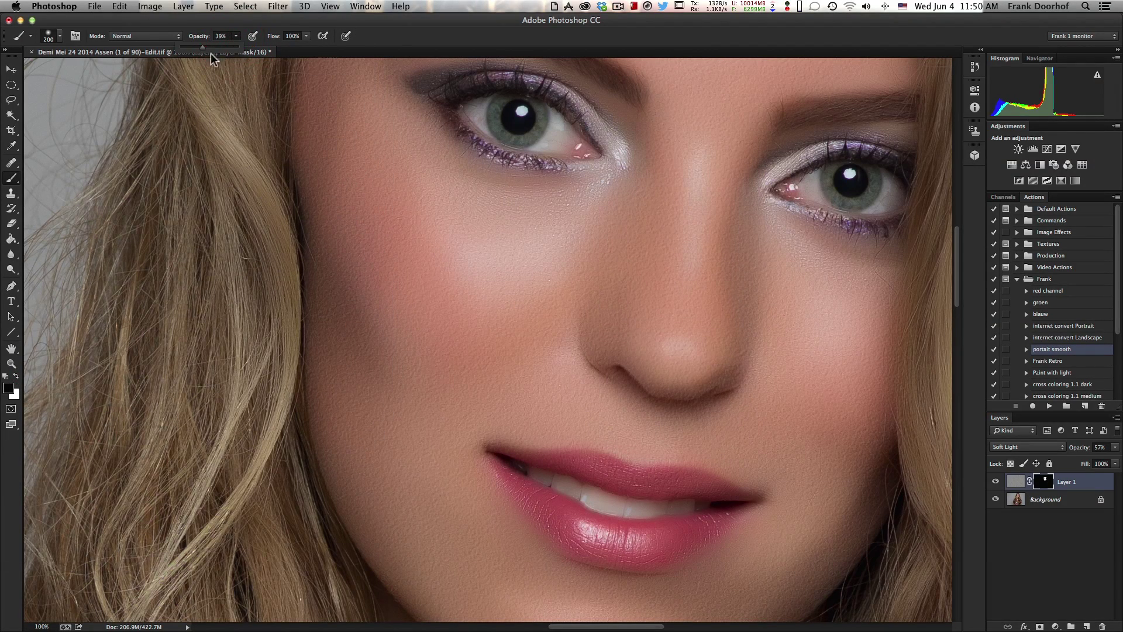
mouse_move(327, 129)
left_mouse_down()
mouse_move(331, 184)
mouse_move(318, 179)
mouse_move(337, 405)
mouse_move(416, 557)
mouse_move(537, 589)
mouse_move(424, 518)
mouse_move(633, 618)
mouse_move(747, 616)
mouse_move(855, 496)
mouse_move(798, 510)
mouse_move(636, 233)
mouse_move(637, 206)
mouse_move(660, 171)
mouse_move(610, 331)
mouse_move(728, 156)
mouse_move(769, 301)
mouse_move(791, 339)
mouse_move(713, 297)
mouse_move(592, 348)
mouse_move(402, 353)
mouse_move(443, 167)
left_mouse_up()
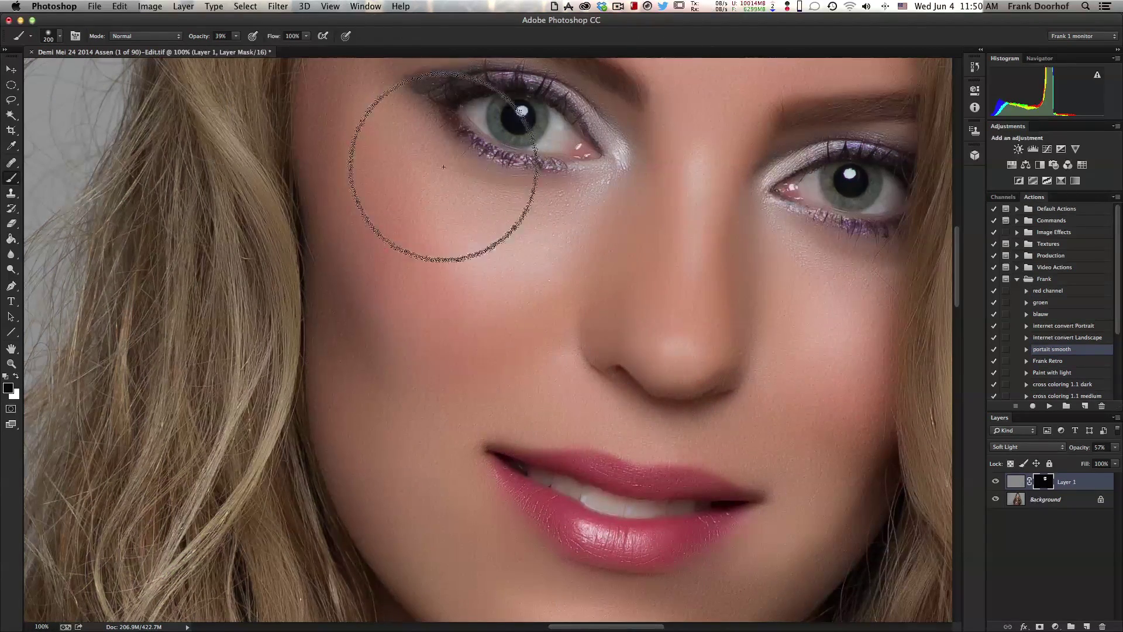
Paint black on the mask at 39% brush opacity over the portrait's left-hand temple and forehead along the hairline to soften the texture.
key("space")
mouse_move(682, 303)
left_mouse_down()
mouse_move(679, 406)
mouse_move(646, 528)
left_mouse_up()
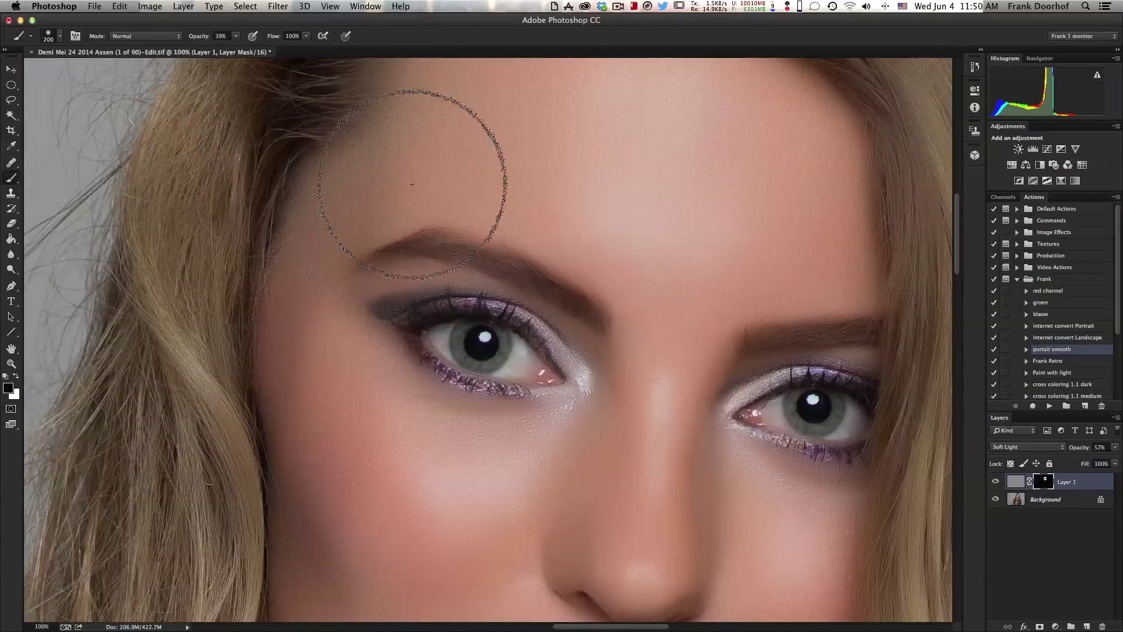
mouse_move(412, 184)
left_mouse_down()
mouse_move(422, 117)
mouse_move(546, 72)
mouse_move(771, 97)
mouse_move(879, 192)
mouse_move(834, 269)
mouse_move(795, 279)
mouse_move(455, 144)
left_mouse_up()
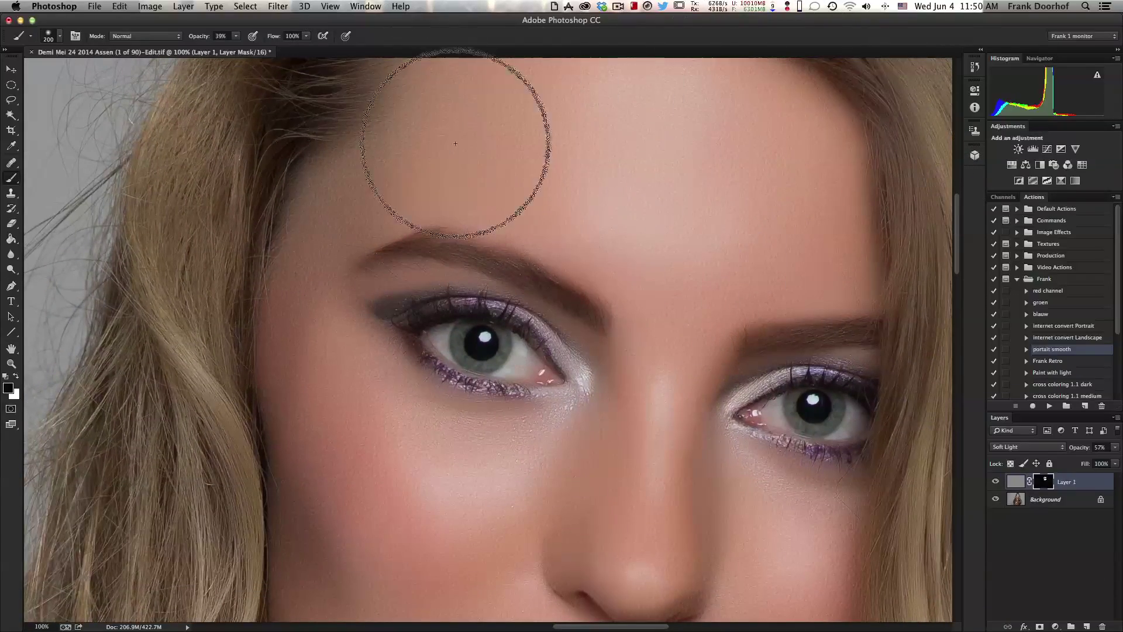
key("space")
left_click_drag(807, 281, 813, 199)
mouse_move(712, 411)
left_mouse_down()
mouse_move(813, 406)
mouse_move(785, 547)
left_mouse_up()
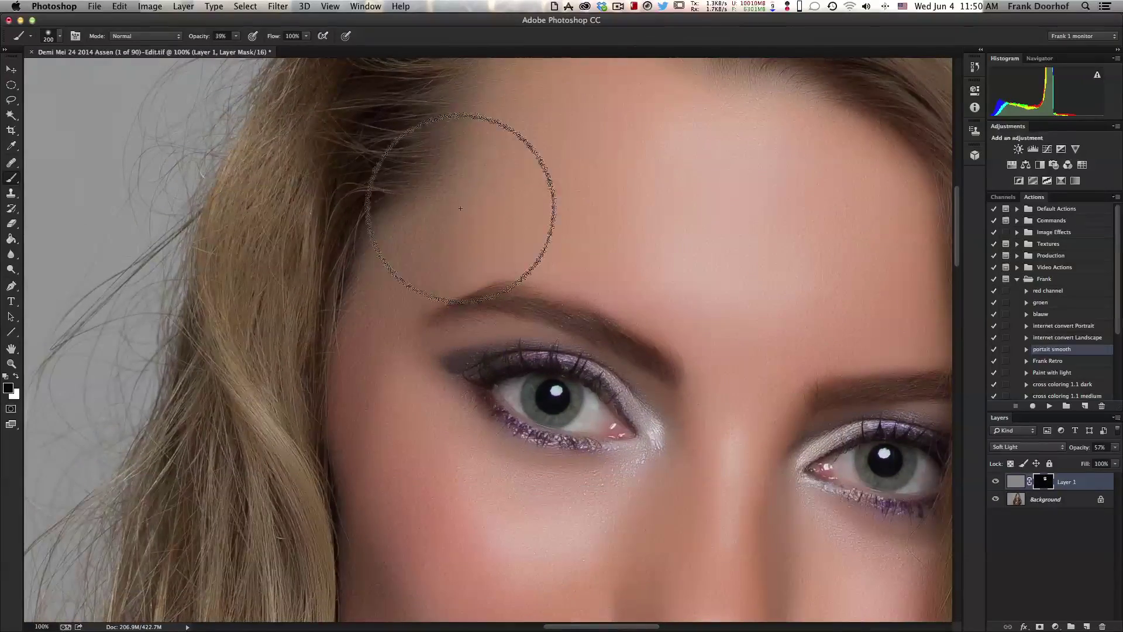
mouse_move(460, 208)
left_mouse_down()
mouse_move(386, 306)
mouse_move(540, 70)
left_mouse_up()
Paint black on the mask at 39% brush opacity along the outer cheek, the jaw and the chin to soften the texture.
key("space")
left_click_drag(451, 158, 418, 35)
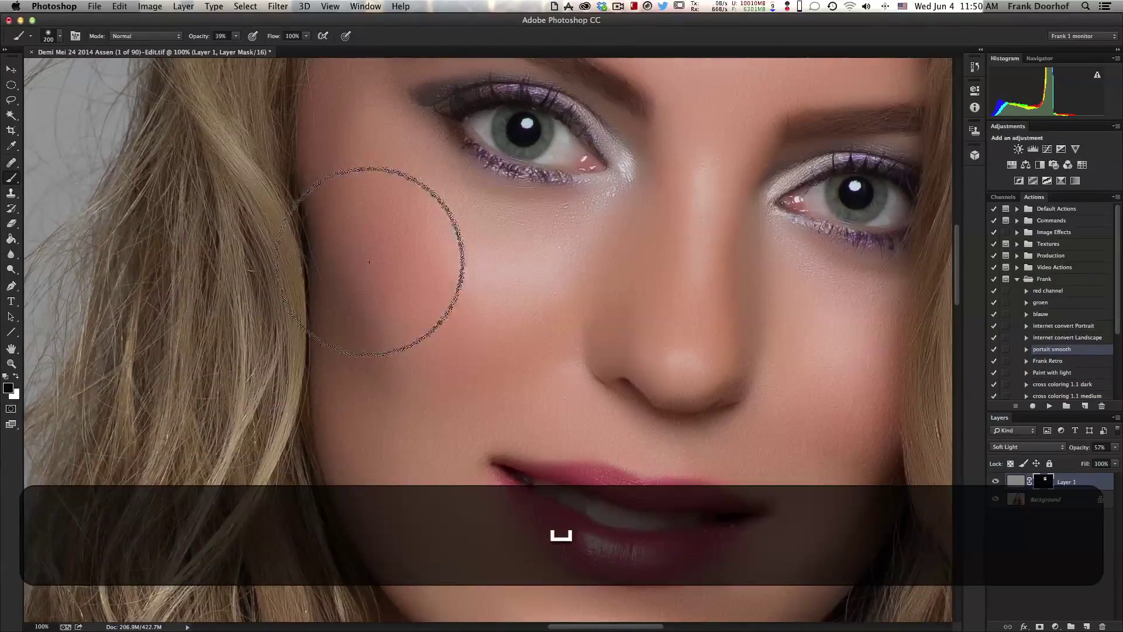
key("space")
left_click_drag(717, 465, 643, 441)
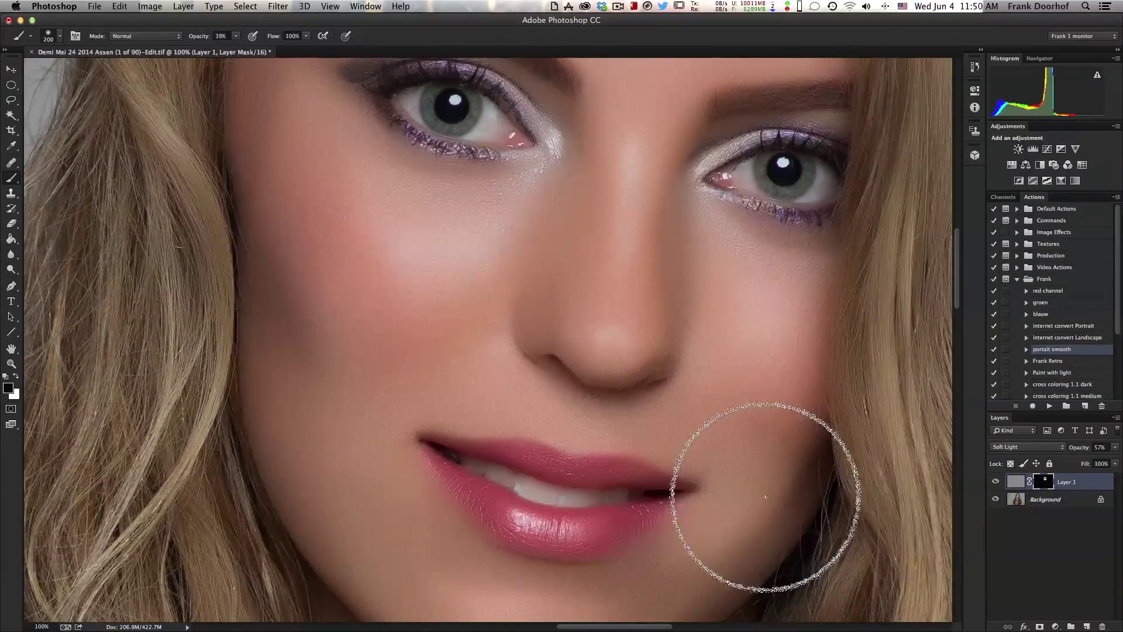
key("space")
left_click_drag(774, 518, 818, 461)
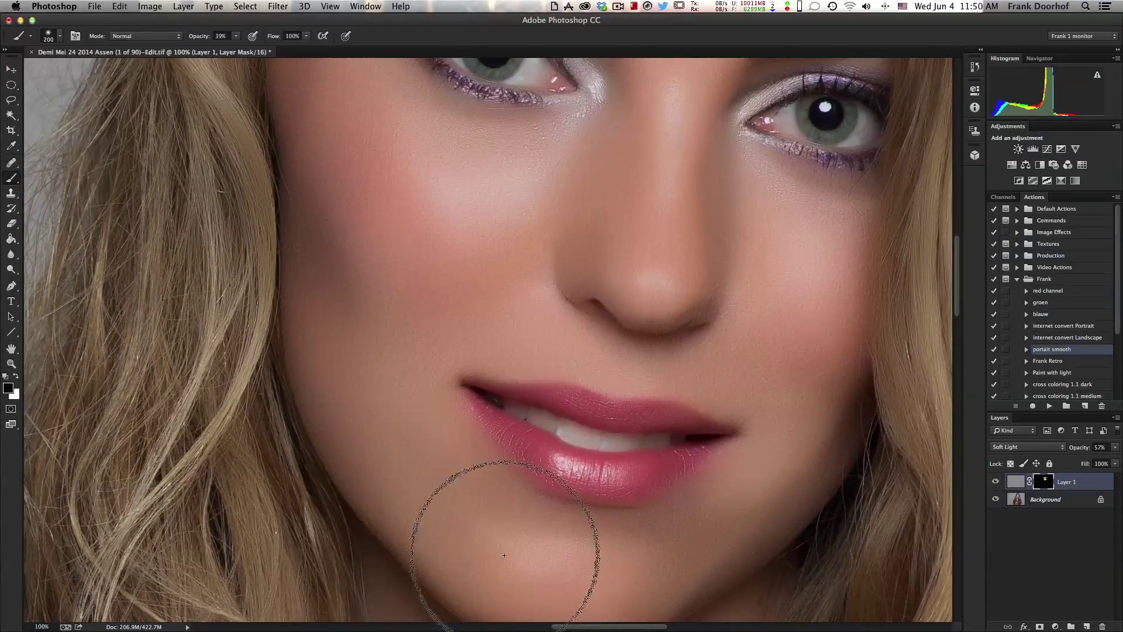
key("space")
left_click_drag(774, 293, 655, 359)
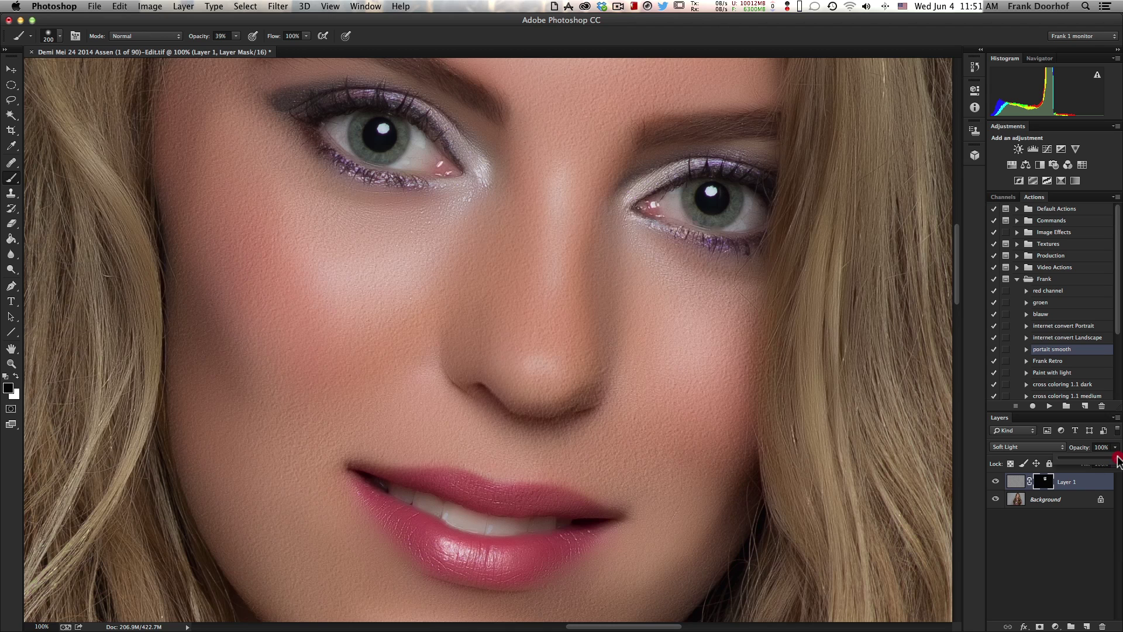
Set the texture layer's opacity to 52% and toggle its visibility to compare the skin with and without the texture.
left_click(995, 483)
left_click_drag(1087, 458, 1089, 459)
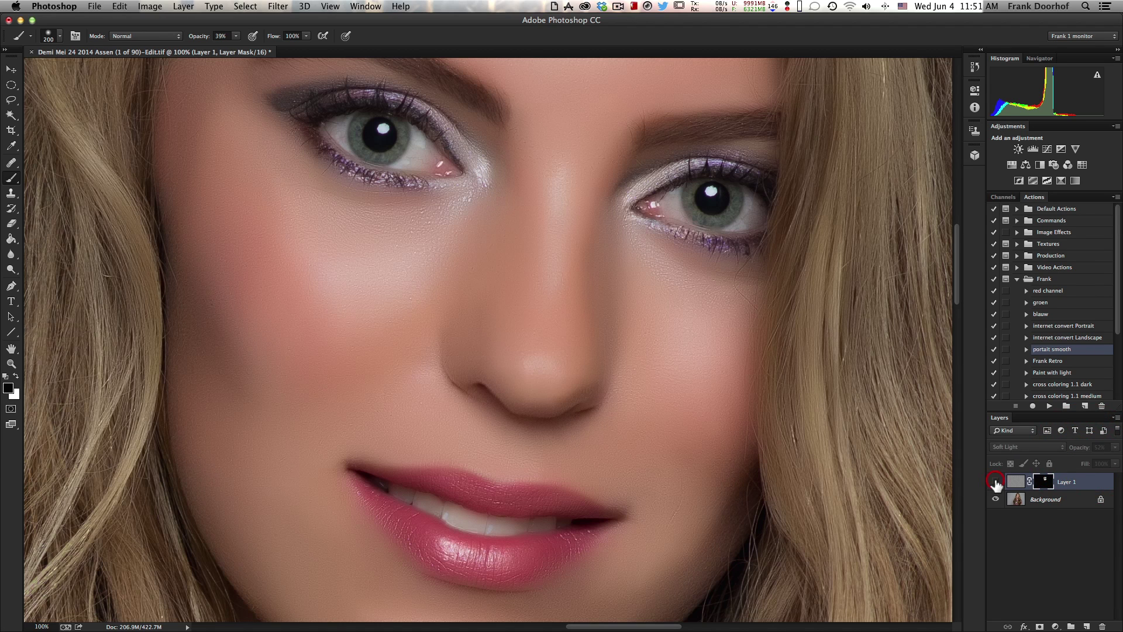
left_click(995, 481)
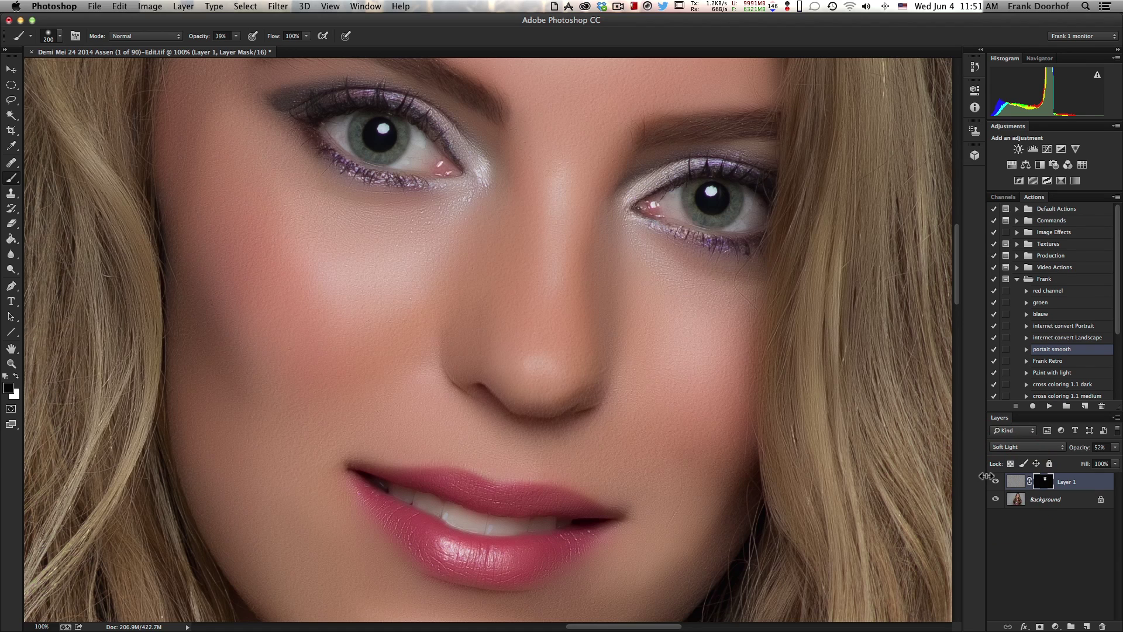